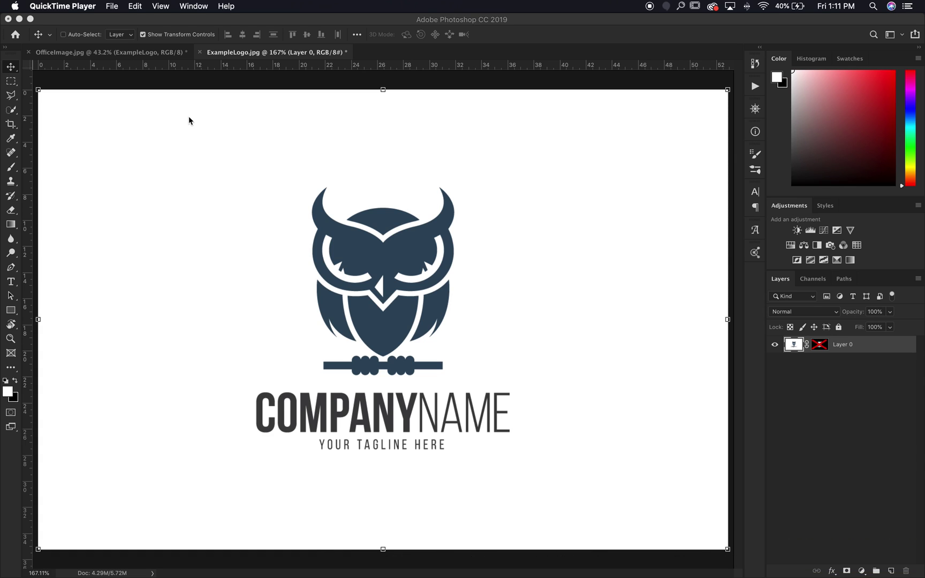
# Compare the logo with the office photo and turn Layer 0's mask back on
pyautogui.click(397, 332)
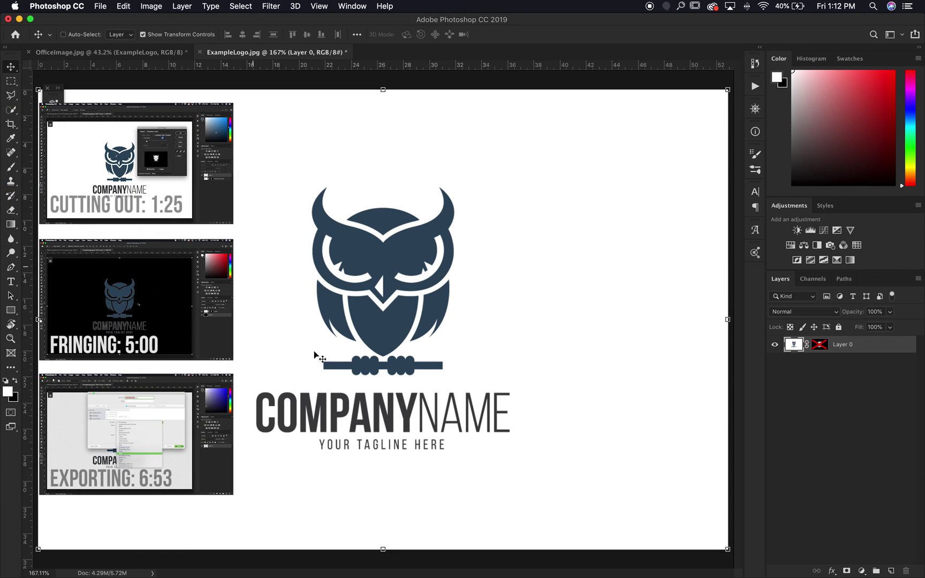
pyautogui.click(137, 54)
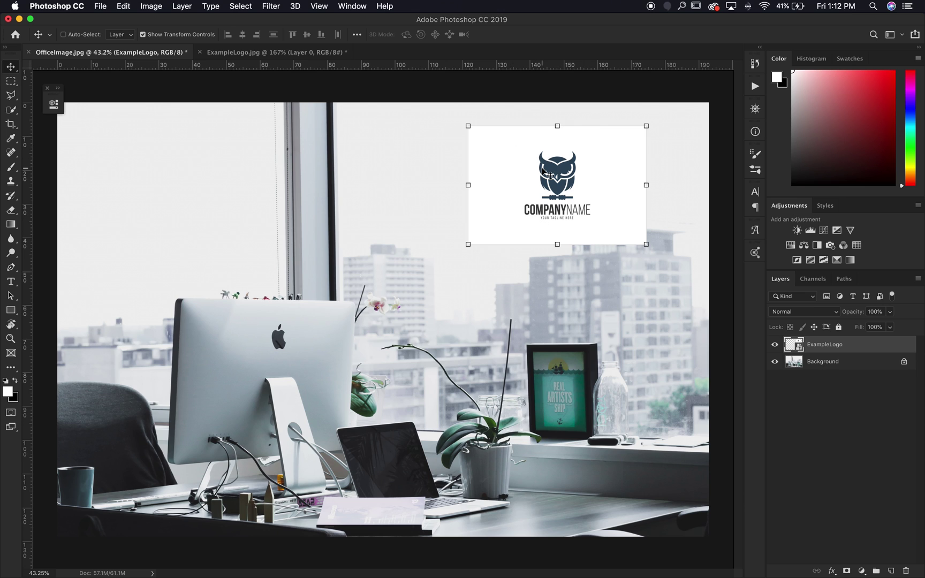
pyautogui.hotkey('ctrl', 'Tab')
pyautogui.keyDown('shift'); pyautogui.click(820, 346); pyautogui.keyUp('shift')
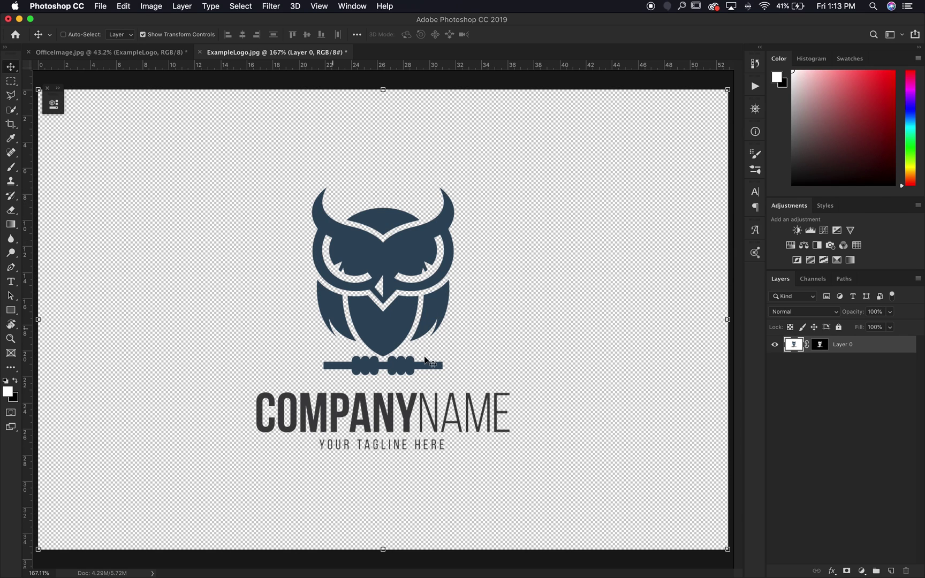
# Drag the masked logo onto the office photo, then remove Layer 0's mask in the logo document
pyautogui.moveTo(140, 60); pyautogui.dragTo(551, 194)
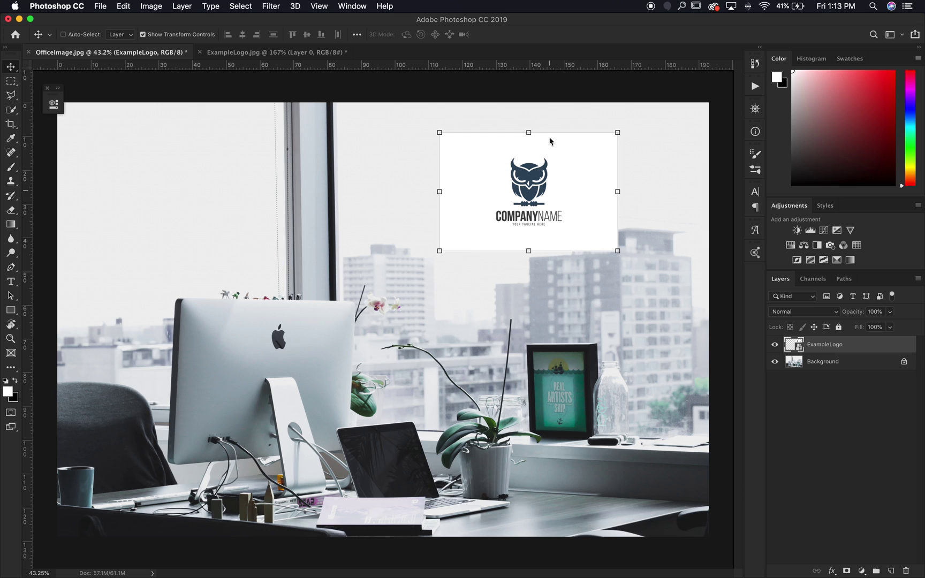
pyautogui.click(276, 53)
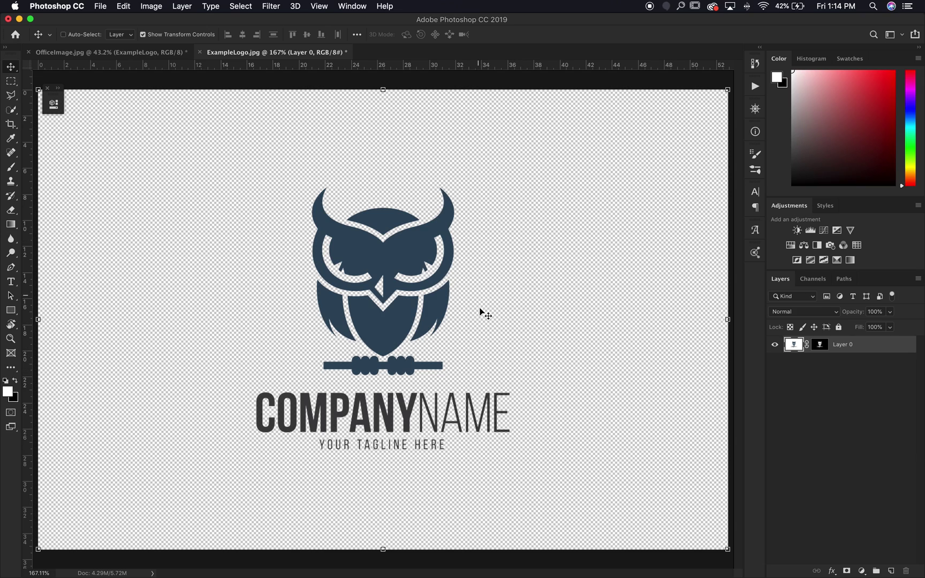
pyautogui.press('cmd+z')
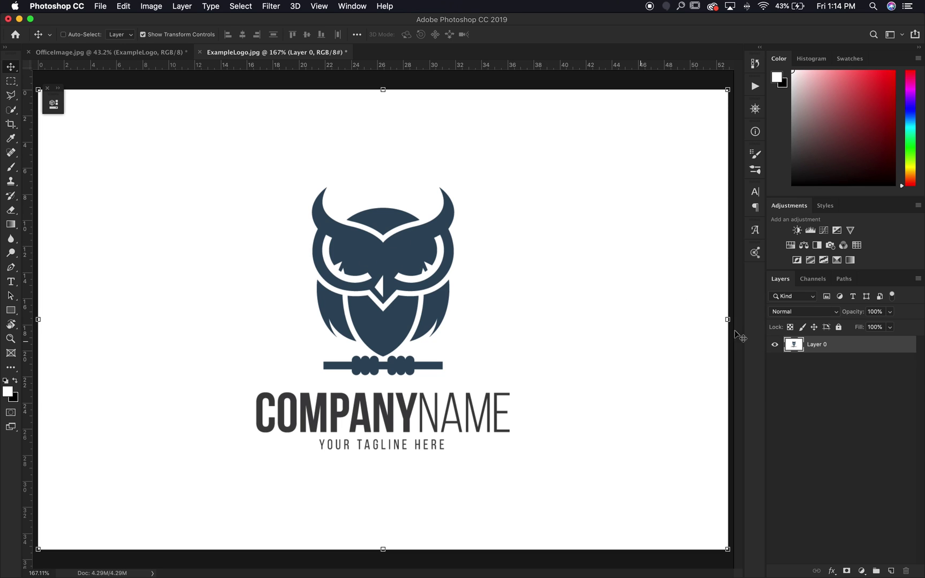
# Compare the Red, Green and Blue channels and duplicate Red into a 'Red copy' channel
pyautogui.click(812, 279)
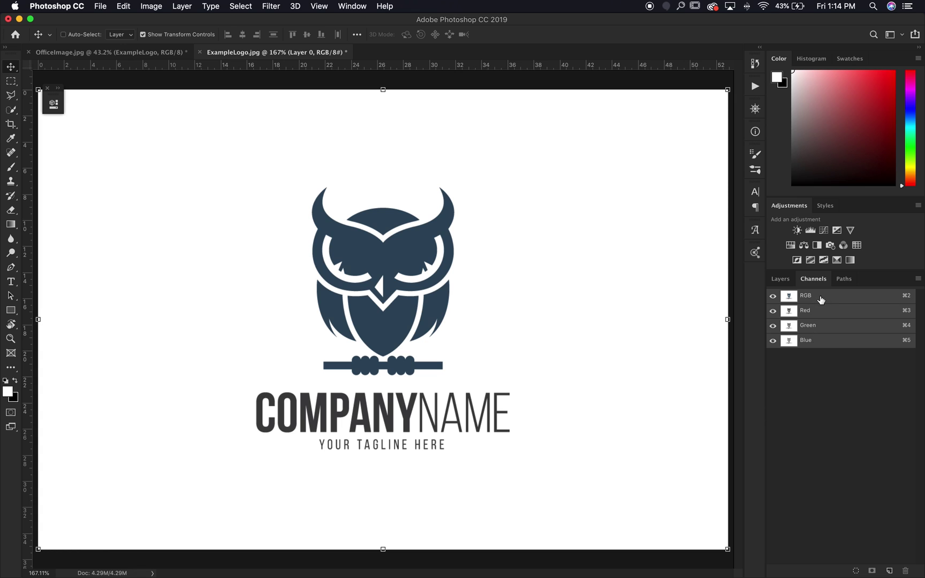
pyautogui.click(359, 7)
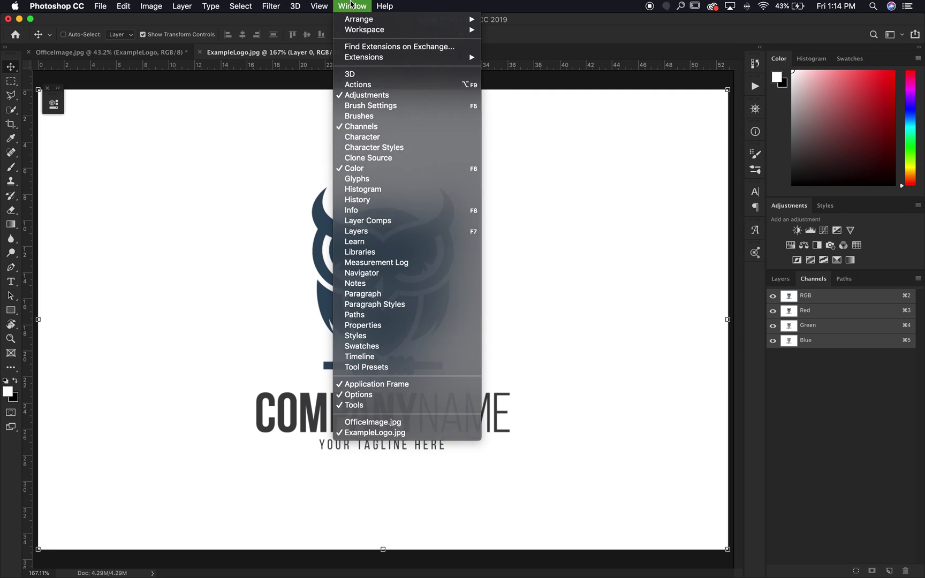
pyautogui.click(352, 7)
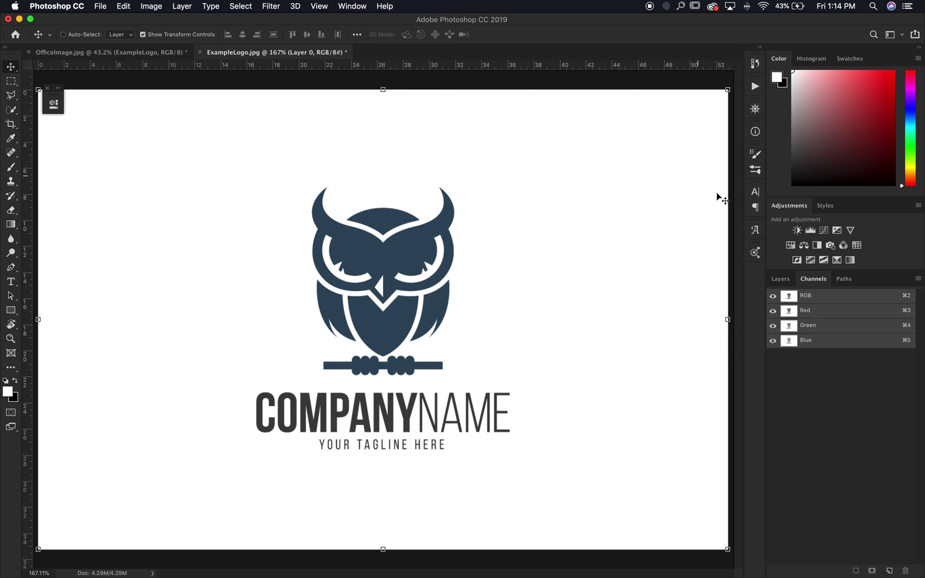
pyautogui.click(822, 310)
pyautogui.click(822, 325)
pyautogui.click(819, 343)
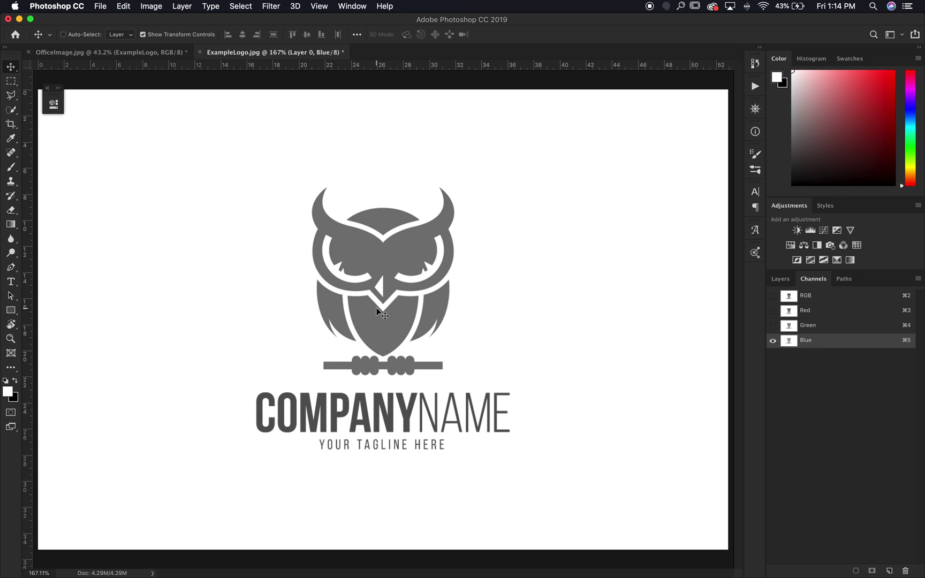
pyautogui.click(825, 316)
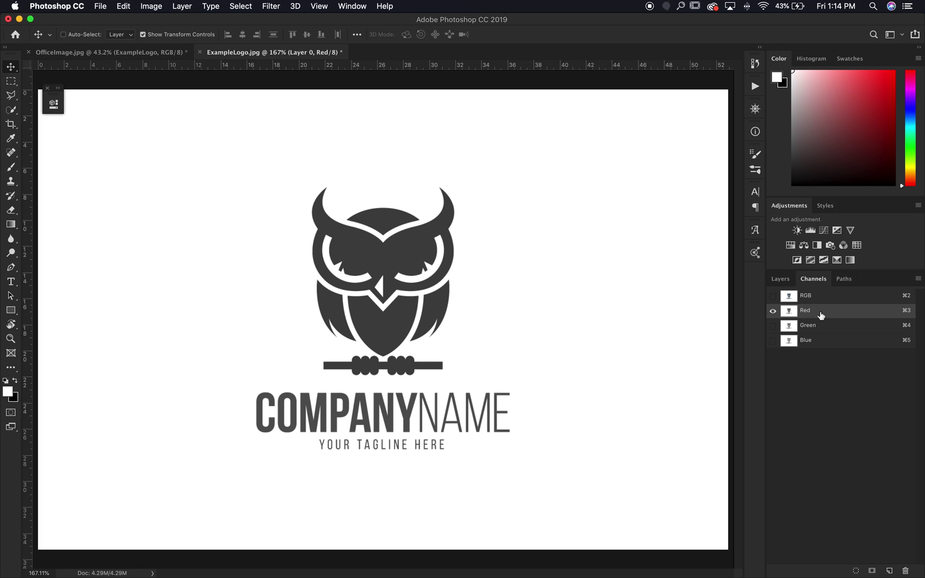
pyautogui.moveTo(819, 315); pyautogui.dragTo(891, 574)
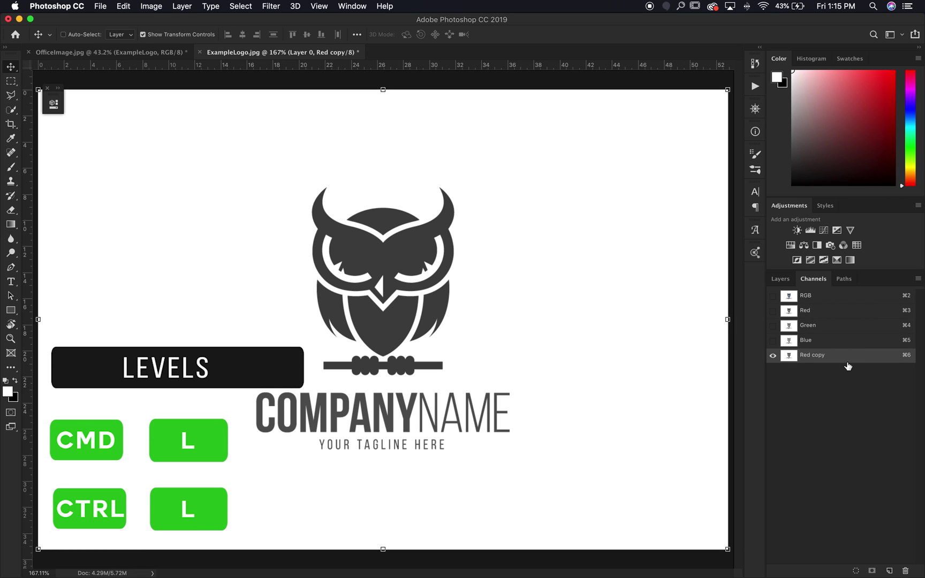
# Apply Levels to the Red copy channel with input black 84, gamma 1.00 and white 225
pyautogui.press('super+l')
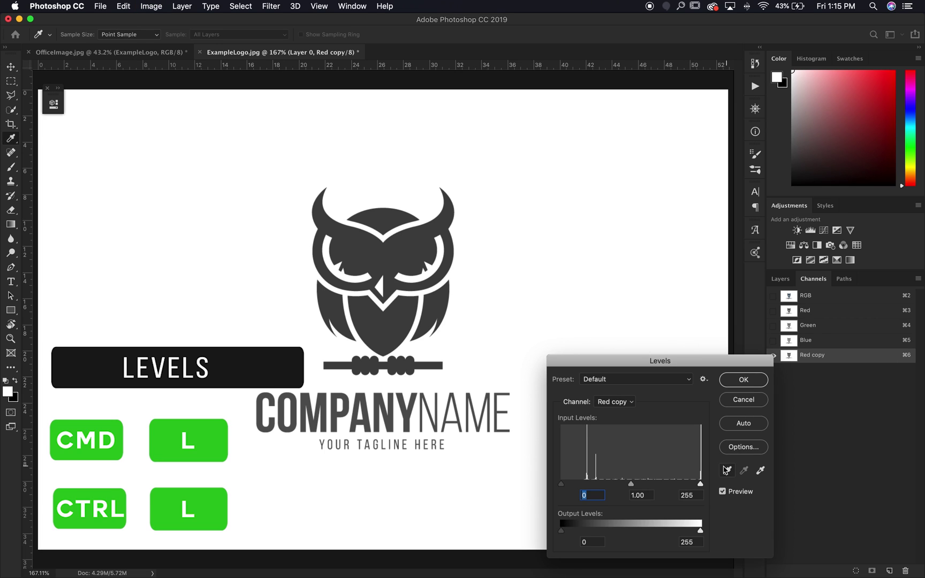
pyautogui.moveTo(673, 359); pyautogui.dragTo(674, 288)
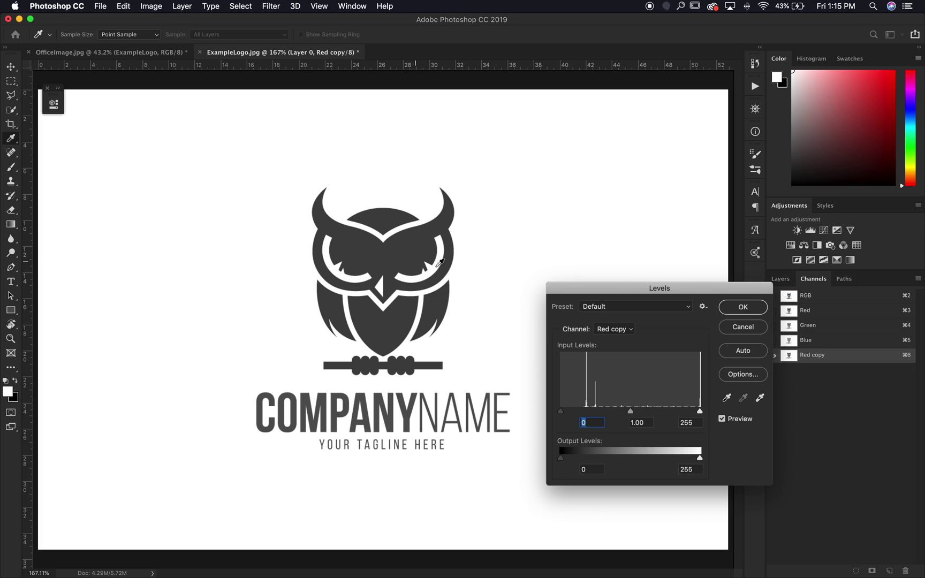
pyautogui.moveTo(561, 412); pyautogui.dragTo(606, 412)
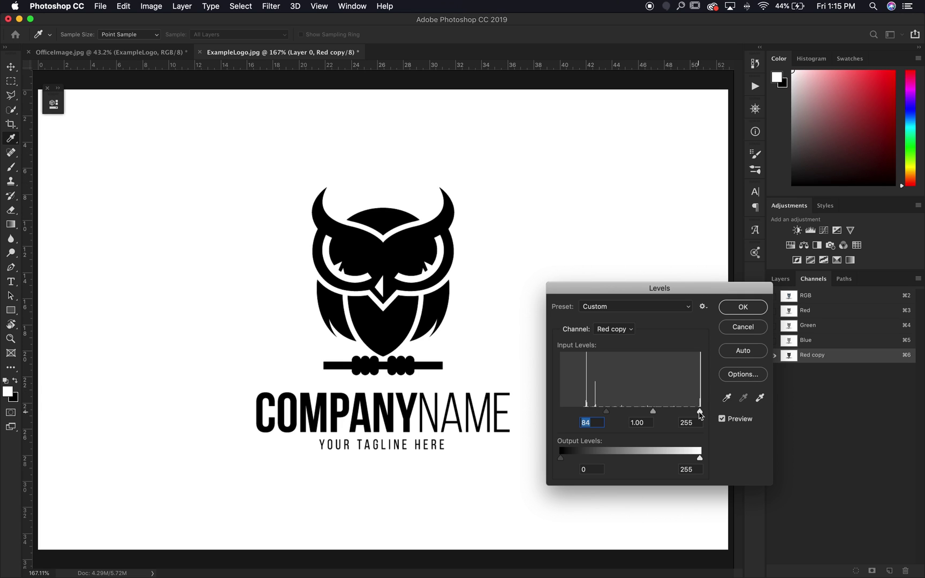
pyautogui.moveTo(698, 415); pyautogui.dragTo(684, 415)
pyautogui.click(744, 307)
# Load the Red copy channel as a selection and add an inverted mask to Layer 0
pyautogui.press('v')
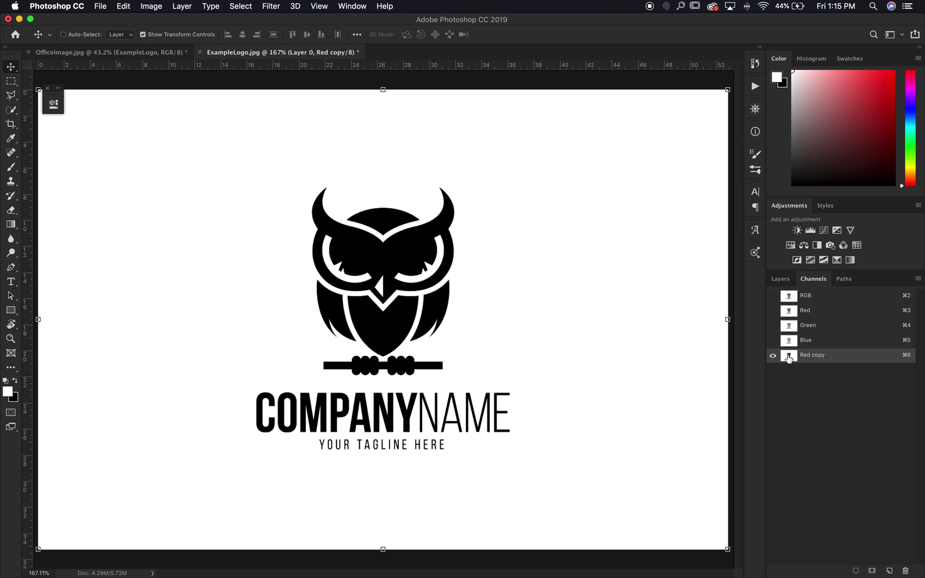
pyautogui.press('super')
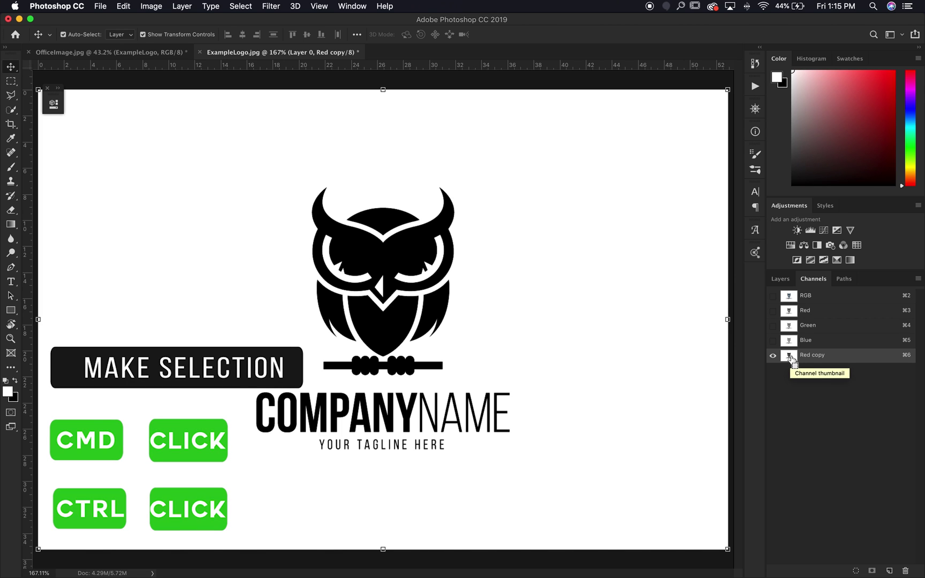
pyautogui.keyDown('super'); pyautogui.click(790, 357); pyautogui.keyUp('super')
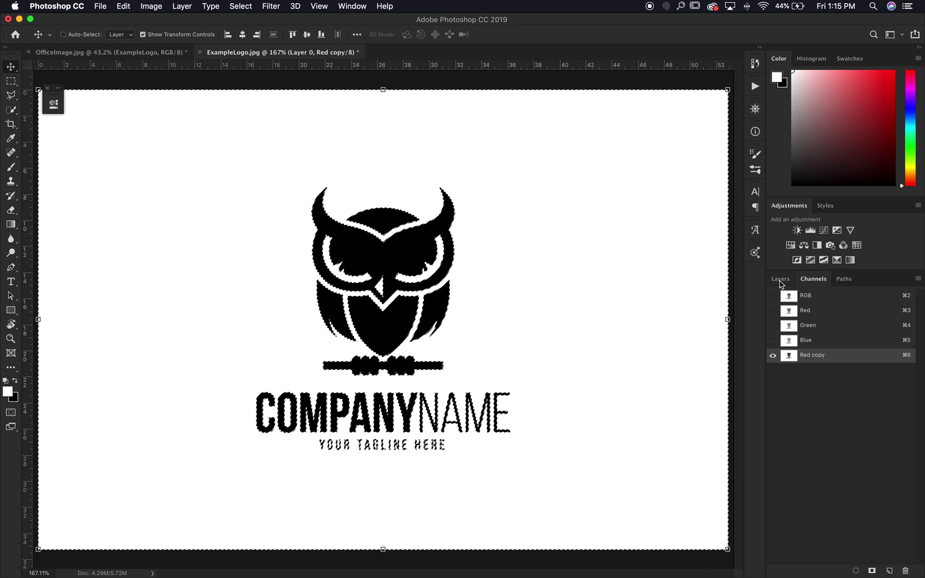
pyautogui.click(780, 280)
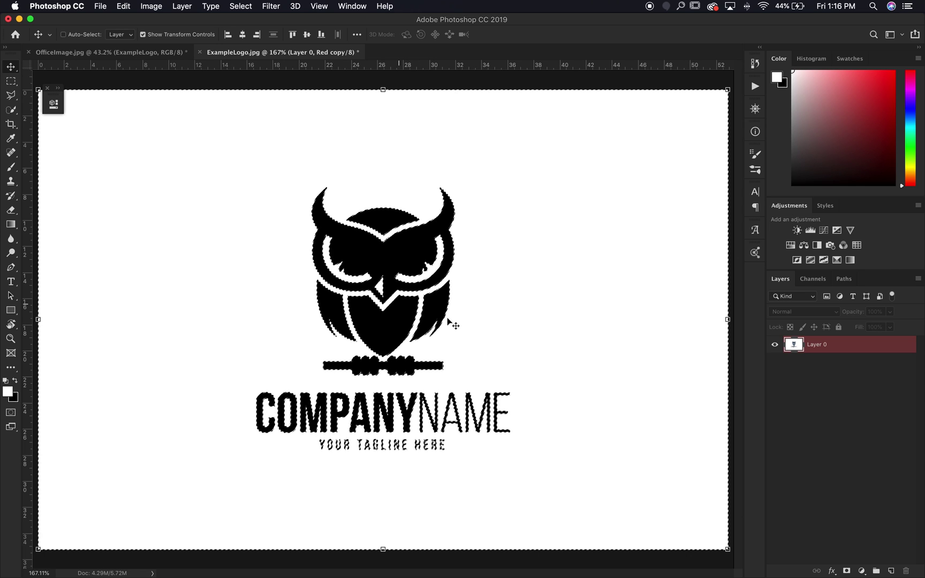
pyautogui.click(846, 572)
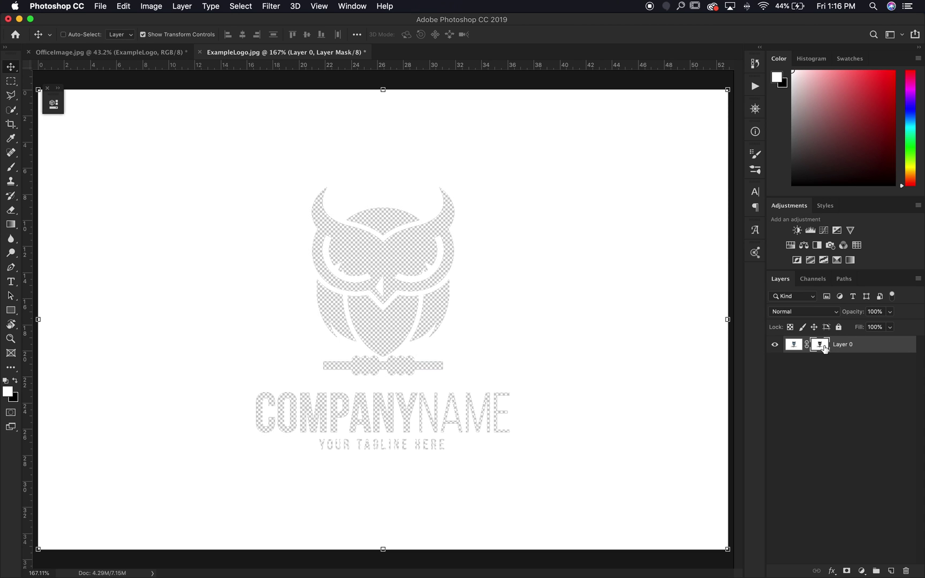
pyautogui.press('super+i')
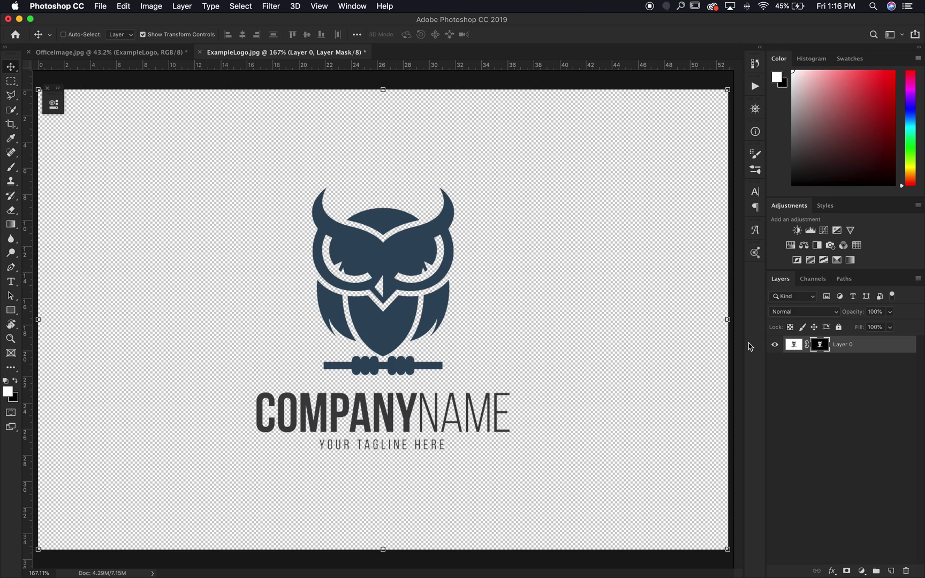
# Rename Layer 0 to 'channels example' and stamp a merged white-backed copy as Layer 1
pyautogui.doubleClick(852, 344)
pyautogui.write('channel')
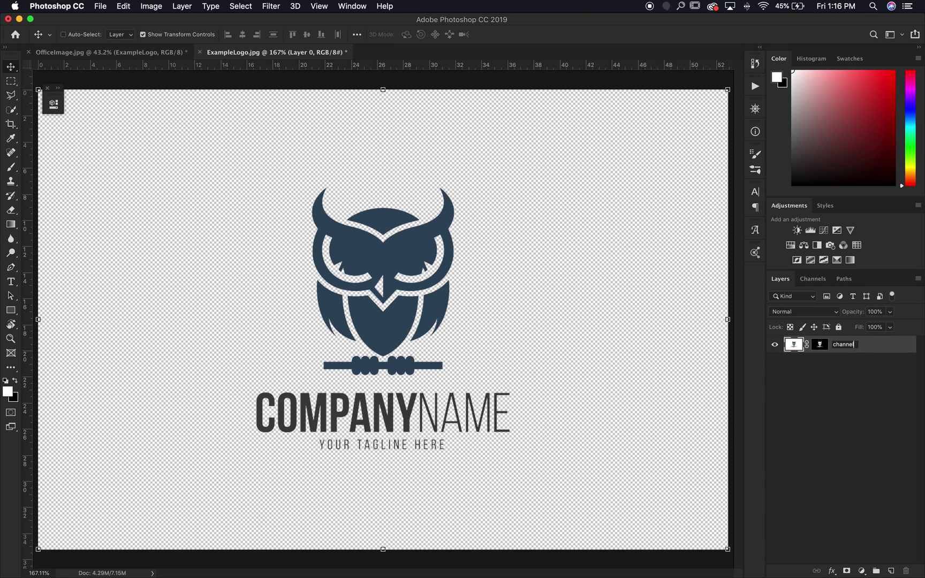
pyautogui.write('s example')
pyautogui.press('Return')
pyautogui.press('super+v')
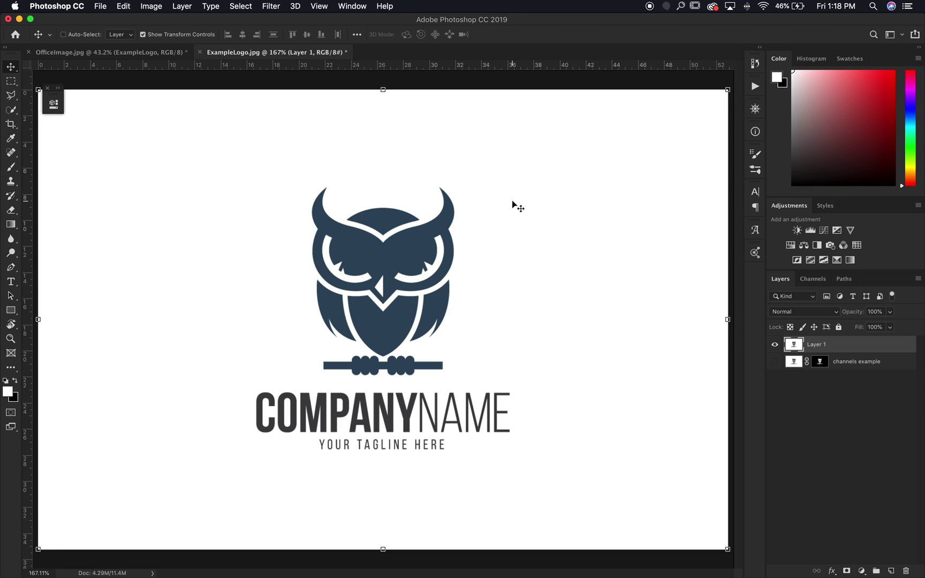
# Choose Select > Color Range for the white-backed Layer 1
pyautogui.click(246, 7)
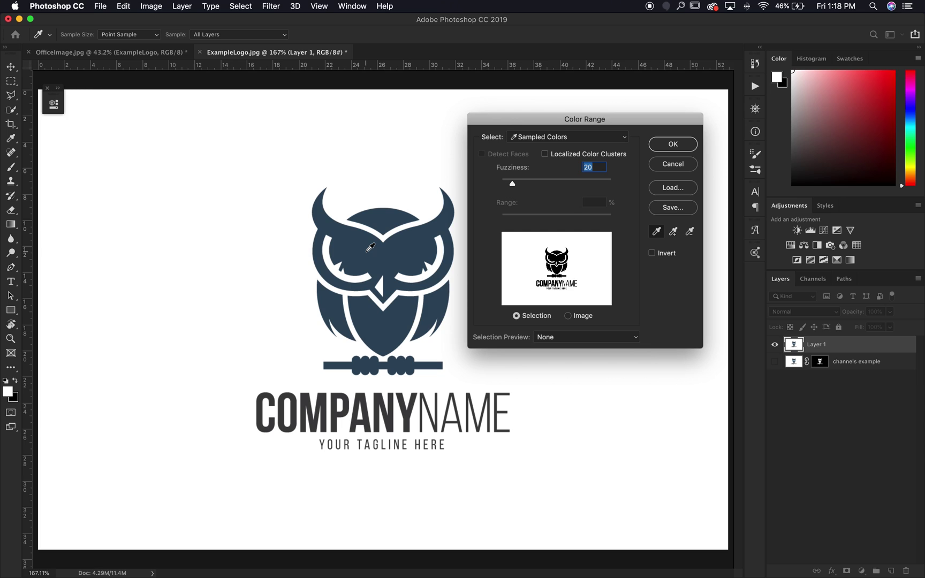
# Sample the white background in Color Range, set Fuzziness to 145, and apply the selection
pyautogui.click(370, 247)
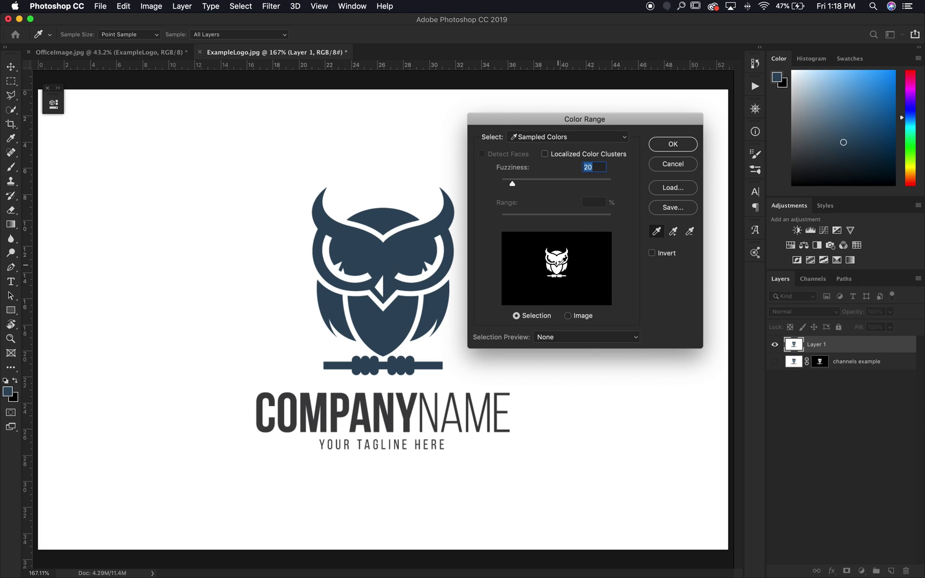
pyautogui.click(351, 173)
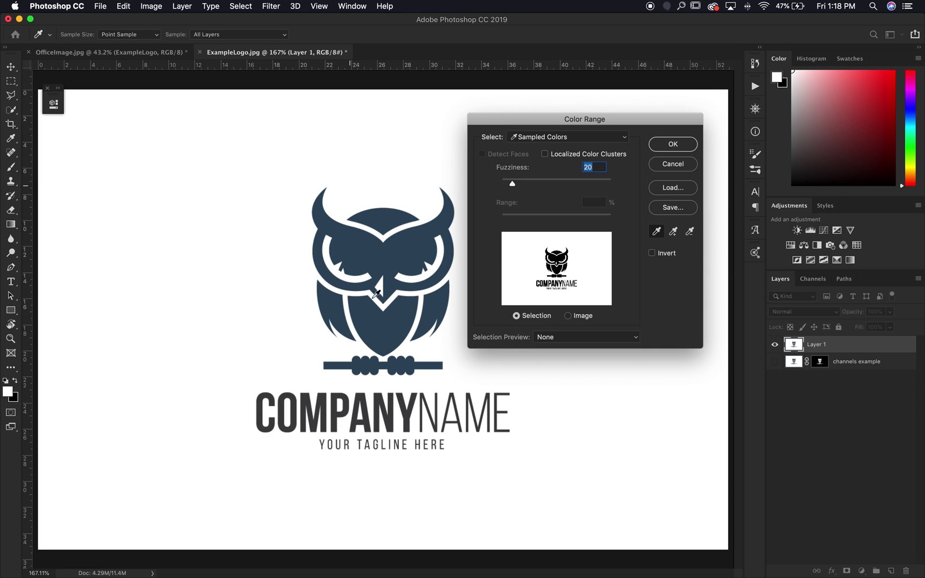
pyautogui.click(339, 413)
pyautogui.click(420, 238)
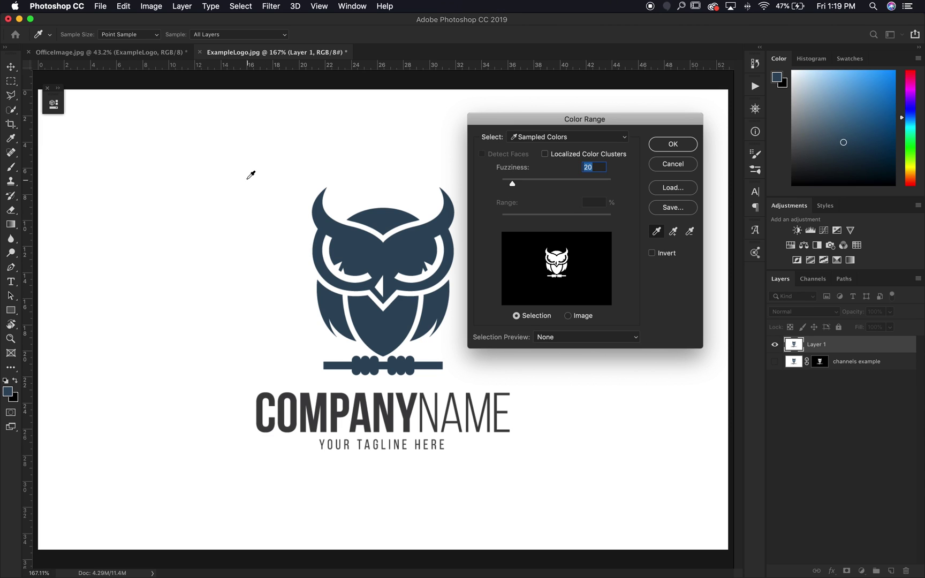
pyautogui.click(214, 162)
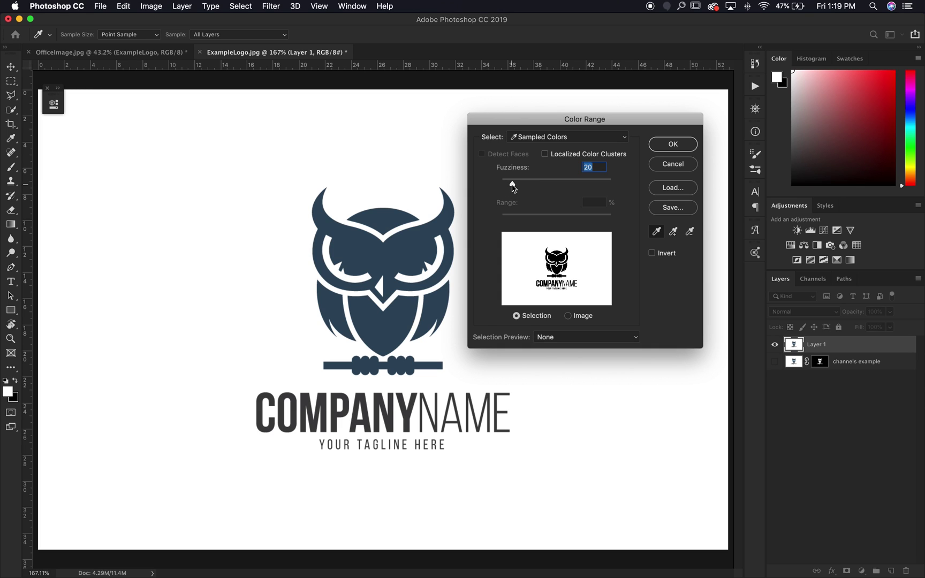
pyautogui.moveTo(512, 184); pyautogui.dragTo(589, 184)
pyautogui.moveTo(590, 185); pyautogui.dragTo(525, 188)
pyautogui.click(682, 149)
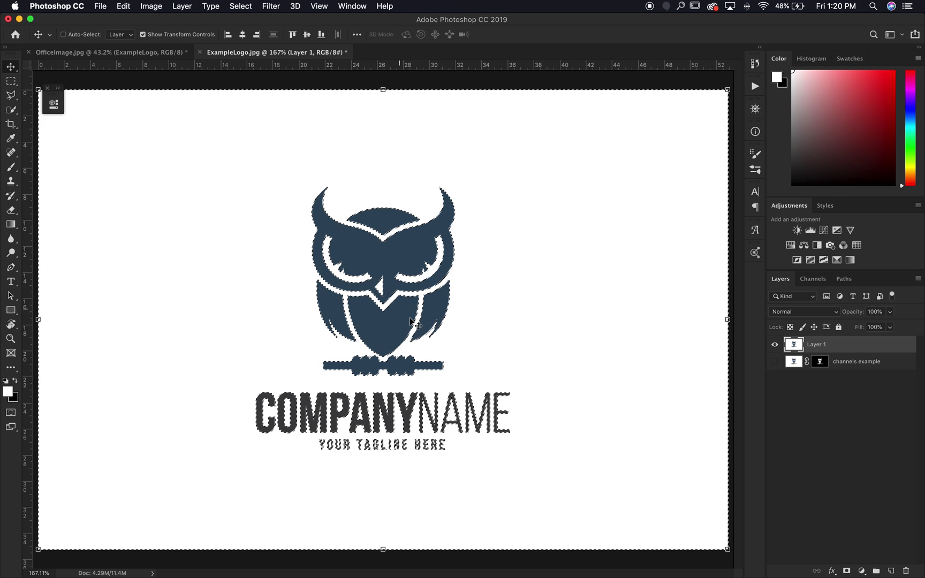
# Add an inverted mask to Layer 1 from the selection and delete the 'channels example' layer
pyautogui.keyDown('alt'); pyautogui.click(847, 571); pyautogui.keyUp('alt')
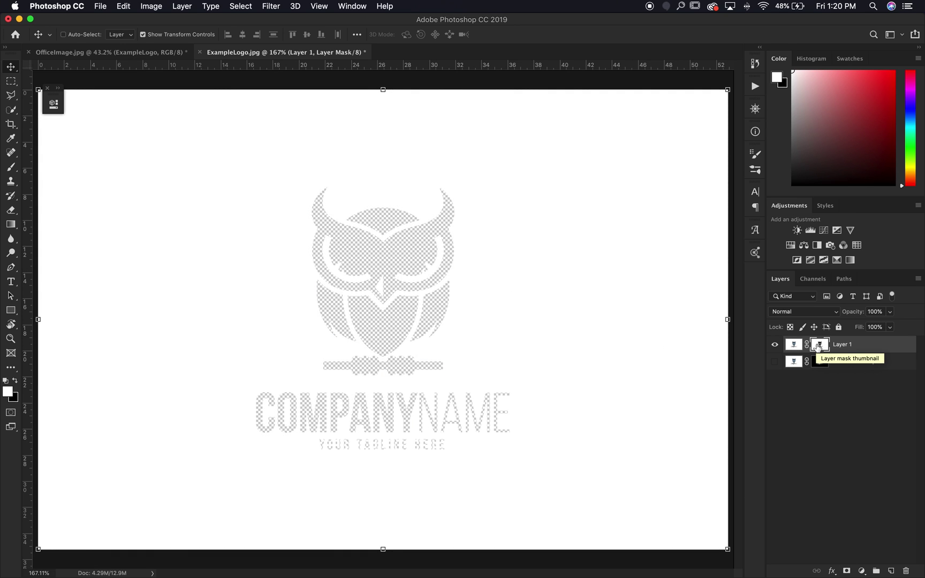
pyautogui.press('super+i')
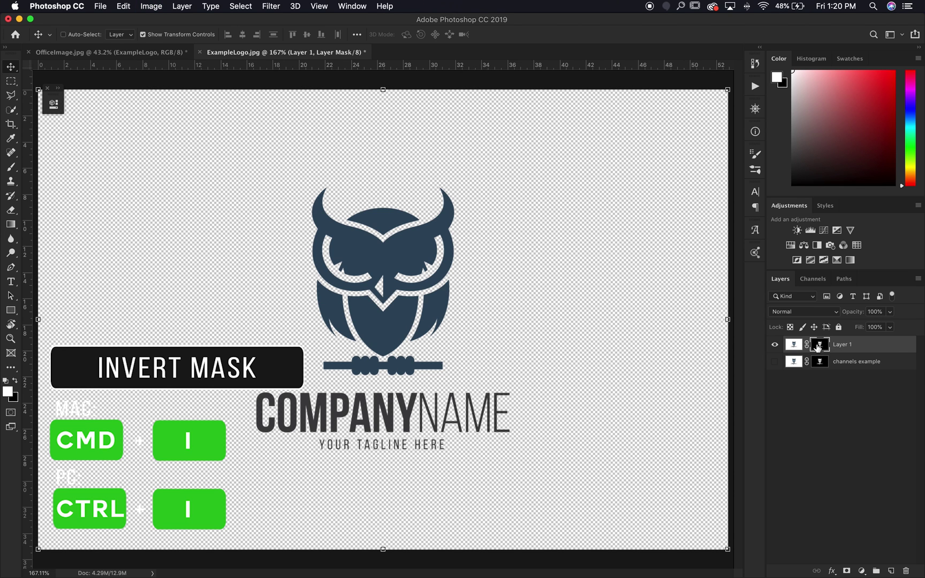
pyautogui.click(845, 362)
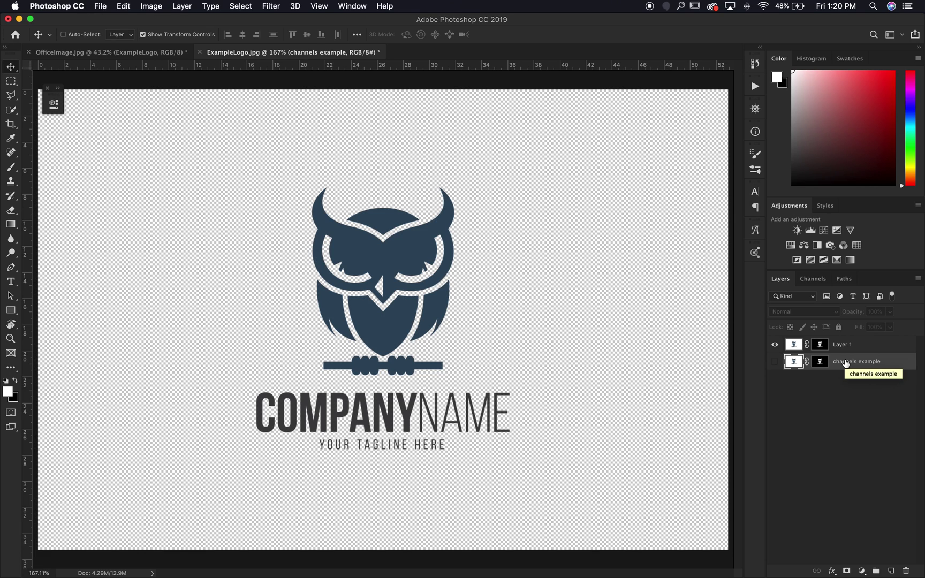
pyautogui.press('Delete')
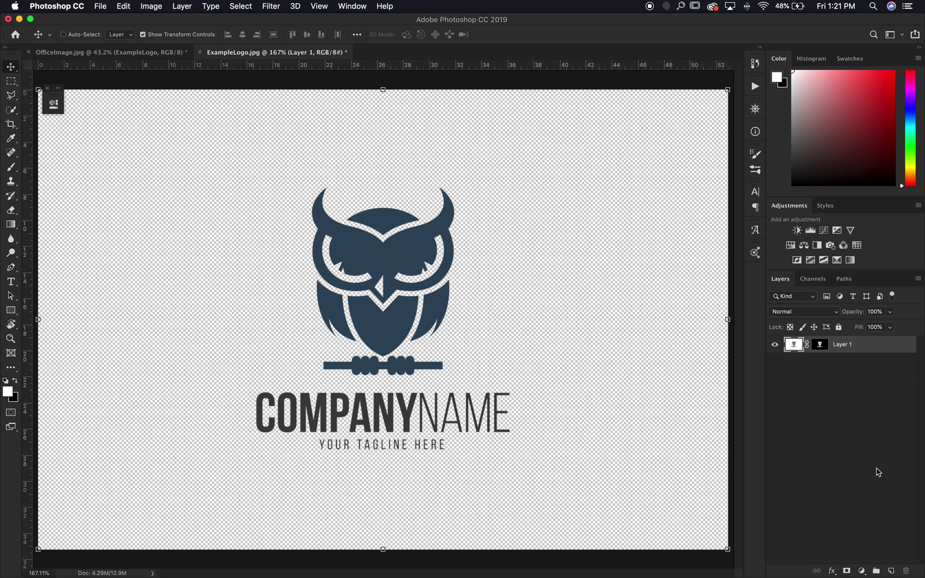
# Add a new layer below Layer 1, rename Layer 1 to 'LOGO', and fill the new layer black
pyautogui.click(891, 571)
pyautogui.moveTo(853, 347); pyautogui.dragTo(852, 379)
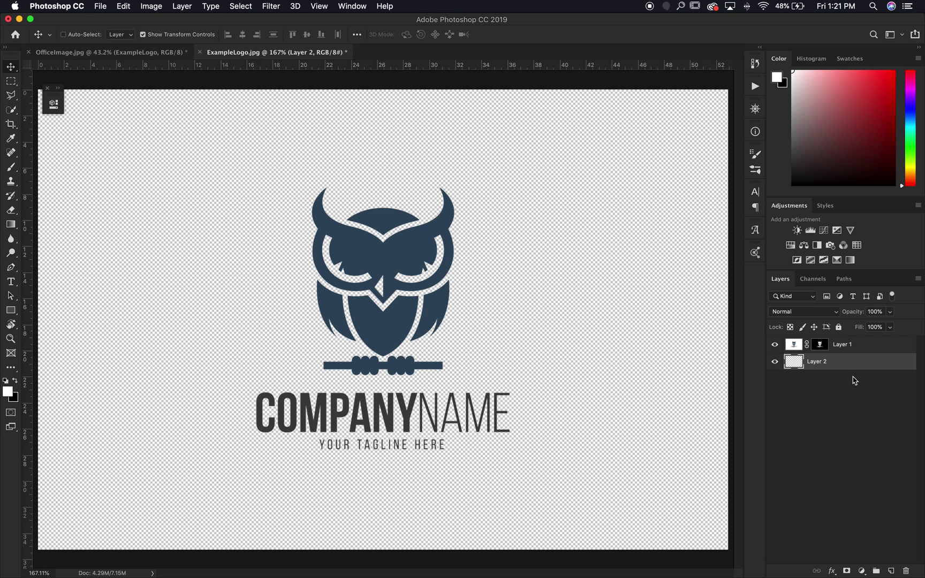
pyautogui.doubleClick(842, 346)
pyautogui.write('LOGO')
pyautogui.press('Return')
pyautogui.press('super+BackSpace')
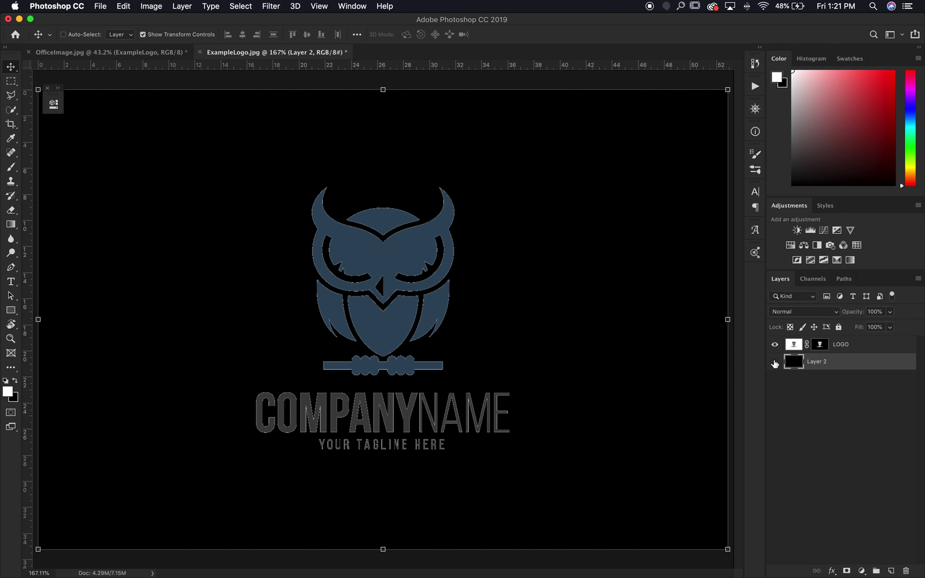
# Toggle the black Layer 2's visibility to check the logo edges, then reselect LOGO
pyautogui.click(775, 363)
pyautogui.click(775, 362)
pyautogui.click(777, 362)
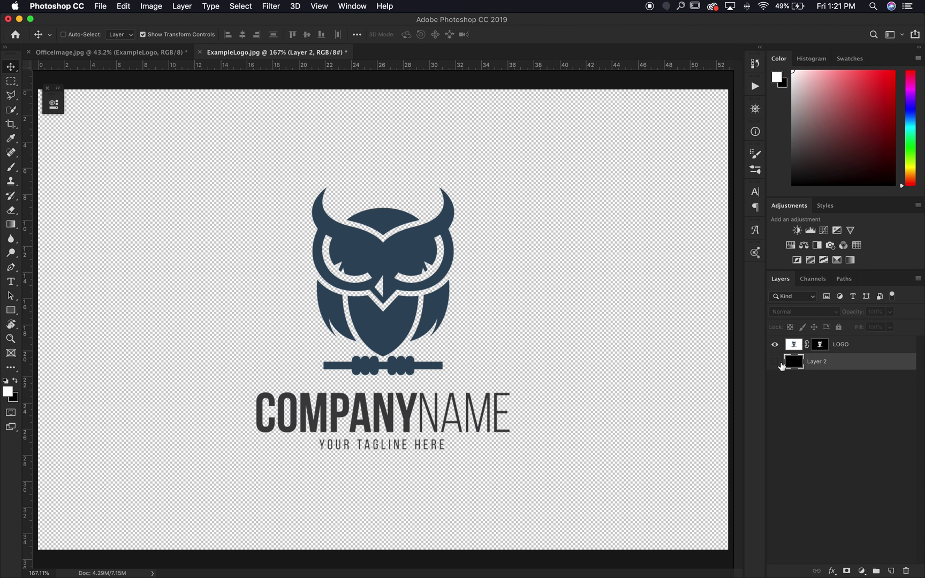
pyautogui.click(775, 362)
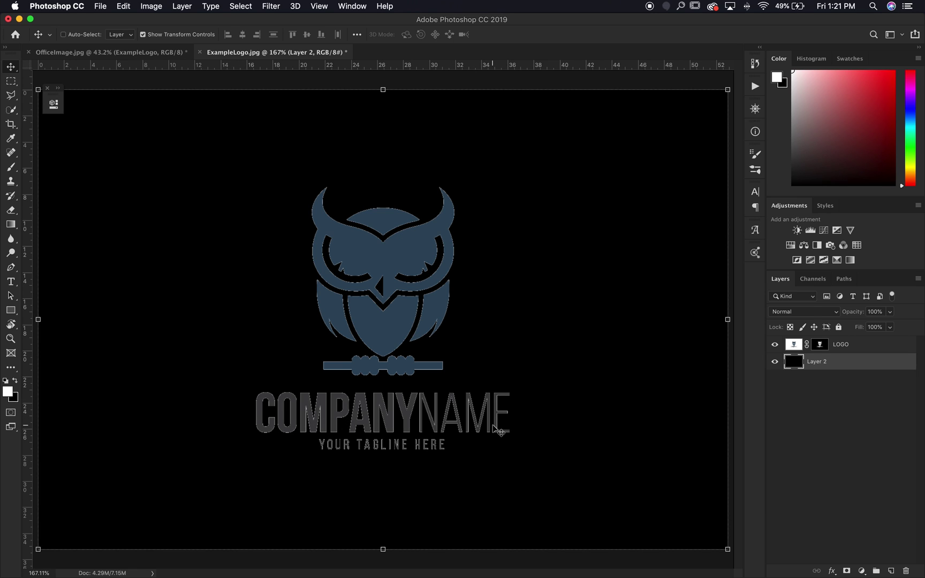
pyautogui.keyDown('super'); pyautogui.click(401, 412); pyautogui.keyUp('super')
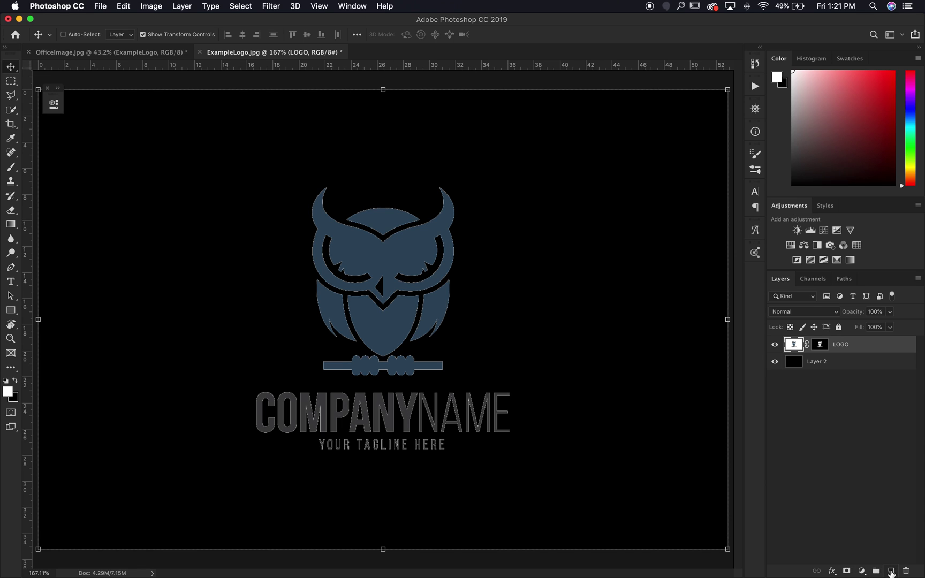
# Add Layer 3 above LOGO and make it a clipping mask on the LOGO layer
pyautogui.click(891, 571)
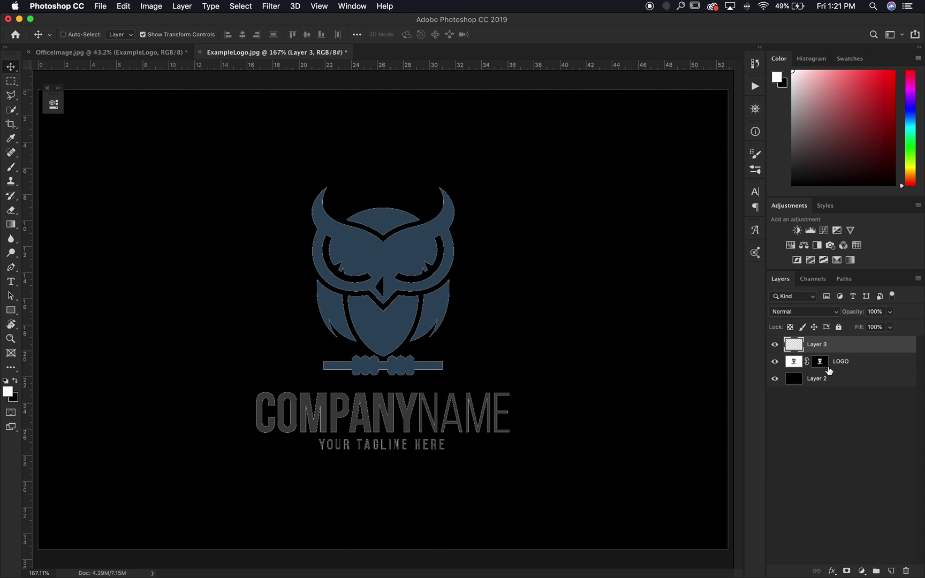
pyautogui.rightClick(856, 350)
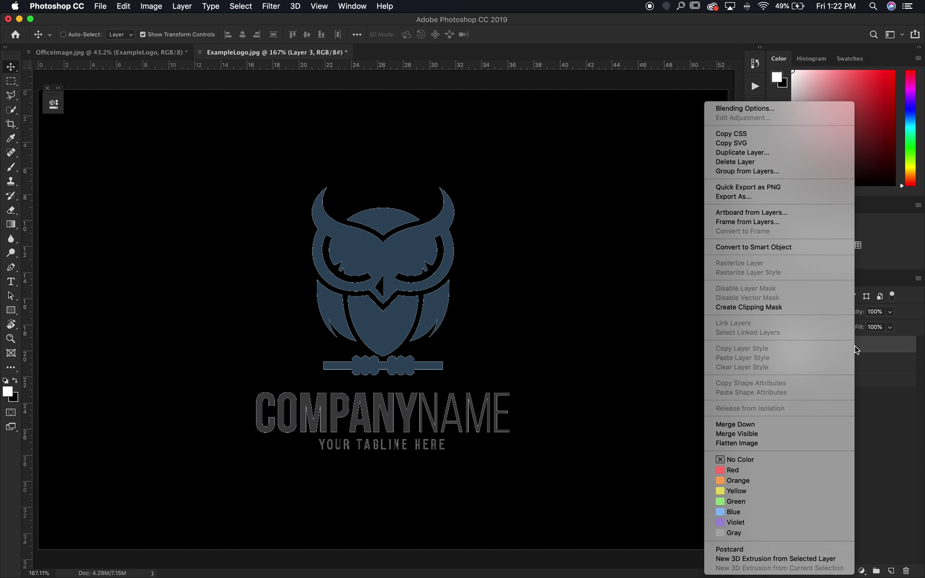
pyautogui.click(780, 304)
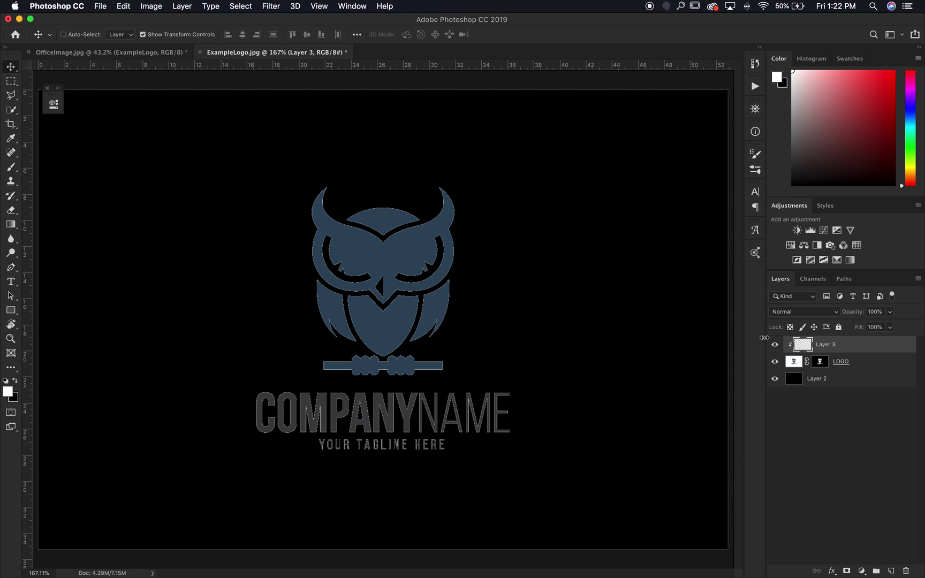
pyautogui.press('b')
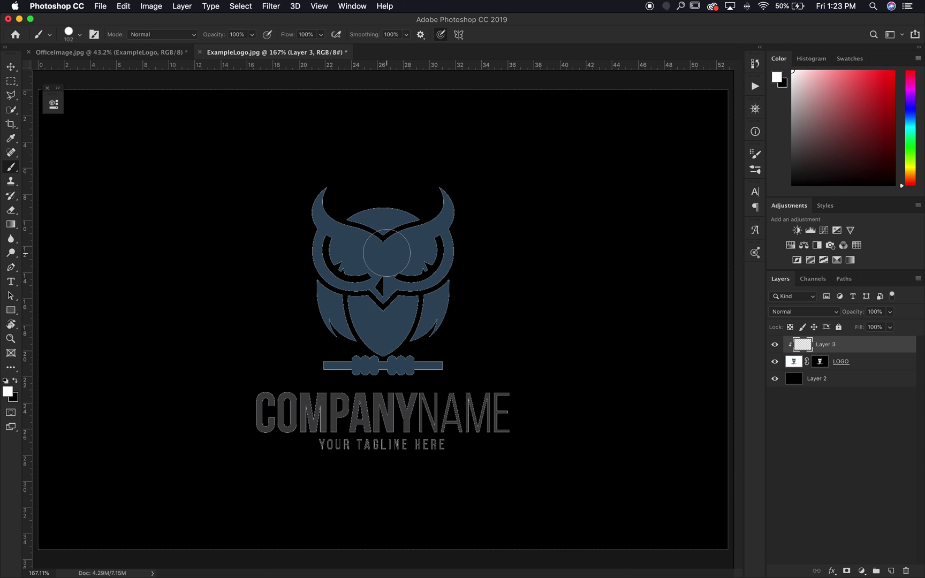
# Sample the owl's navy blue and paint its white fringing on Layer 3 with a 100% hard brush
pyautogui.press('alt')
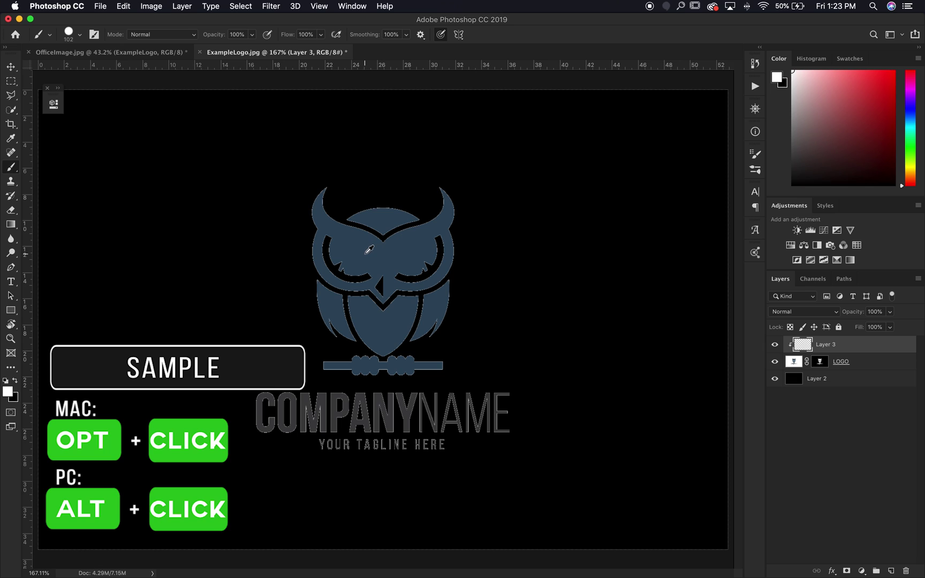
pyautogui.keyDown('alt'); pyautogui.click(369, 250); pyautogui.keyUp('alt')
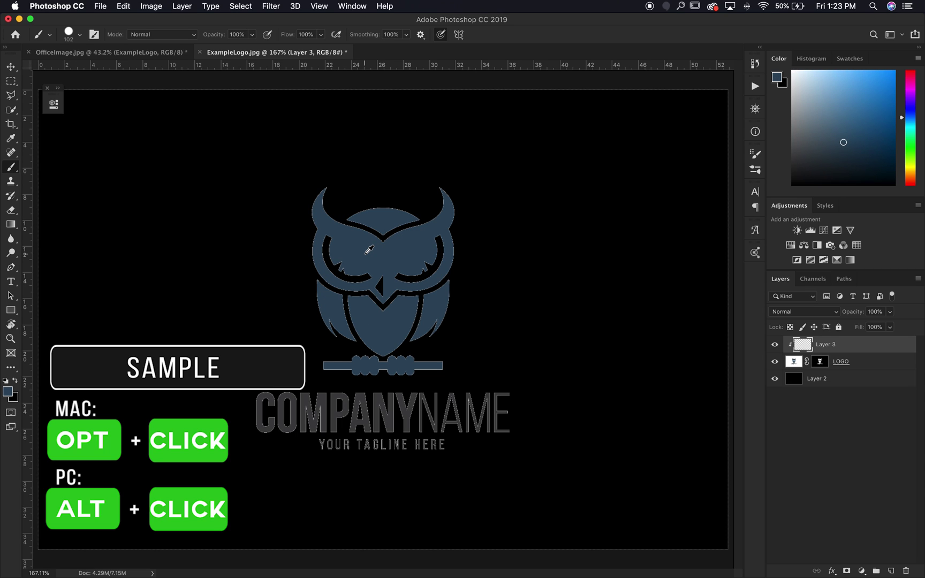
pyautogui.rightClick(369, 250)
pyautogui.click(506, 286)
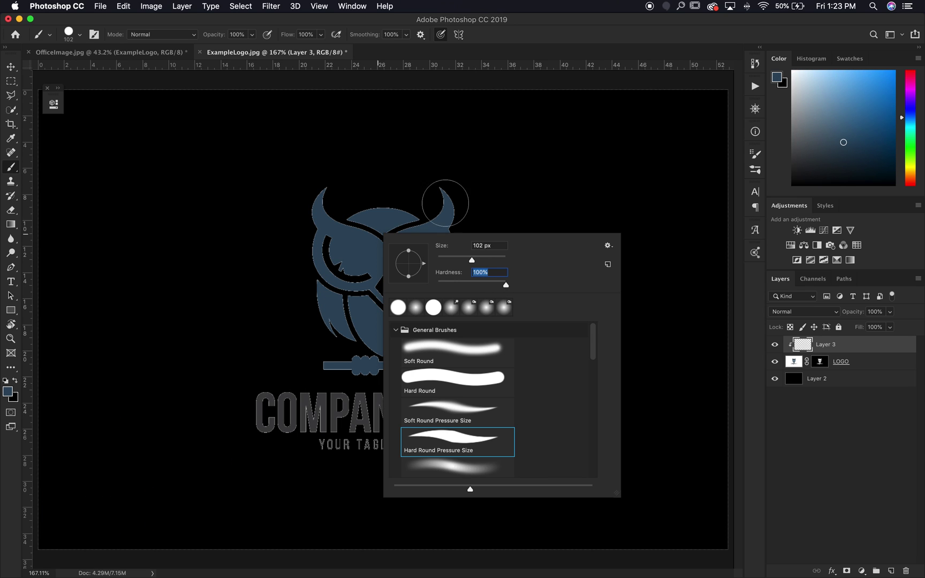
pyautogui.press('Return')
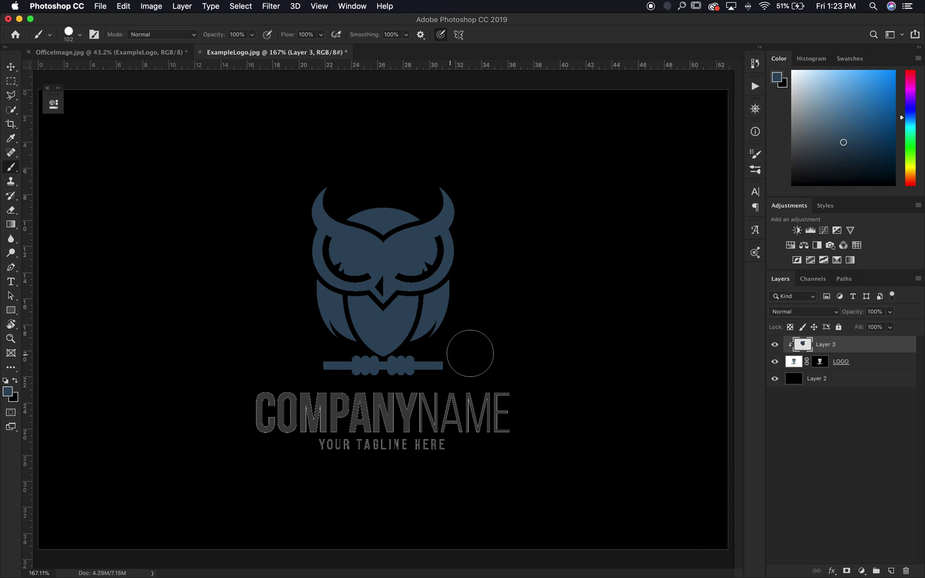
pyautogui.moveTo(470, 353)
pyautogui.mouseDown()
pyautogui.moveTo(409, 351)
pyautogui.moveTo(430, 237)
pyautogui.mouseUp()
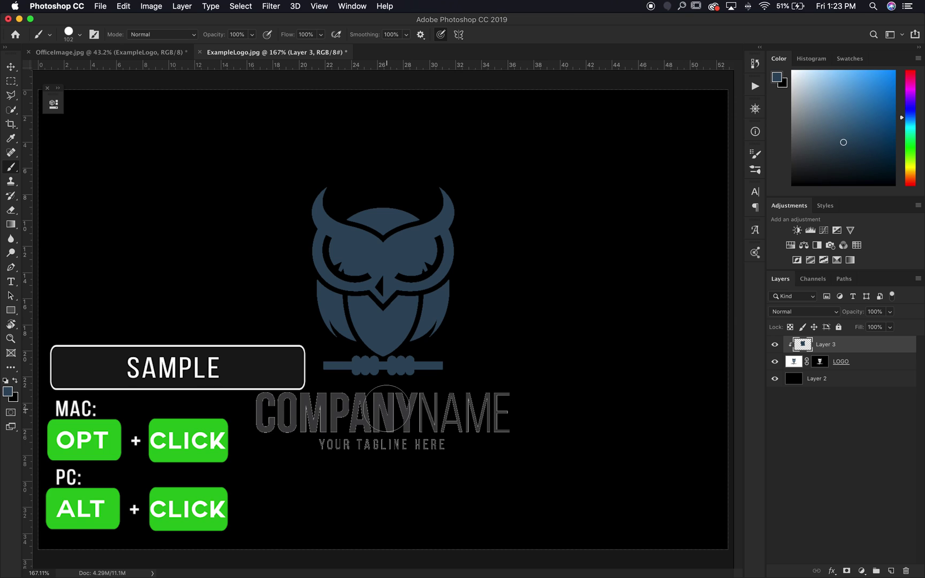
# Sample the text's dark grey and repaint the COMPANYNAME lettering evenly, then select black Layer 2
pyautogui.keyDown('alt'); pyautogui.click(391, 416); pyautogui.keyUp('alt')
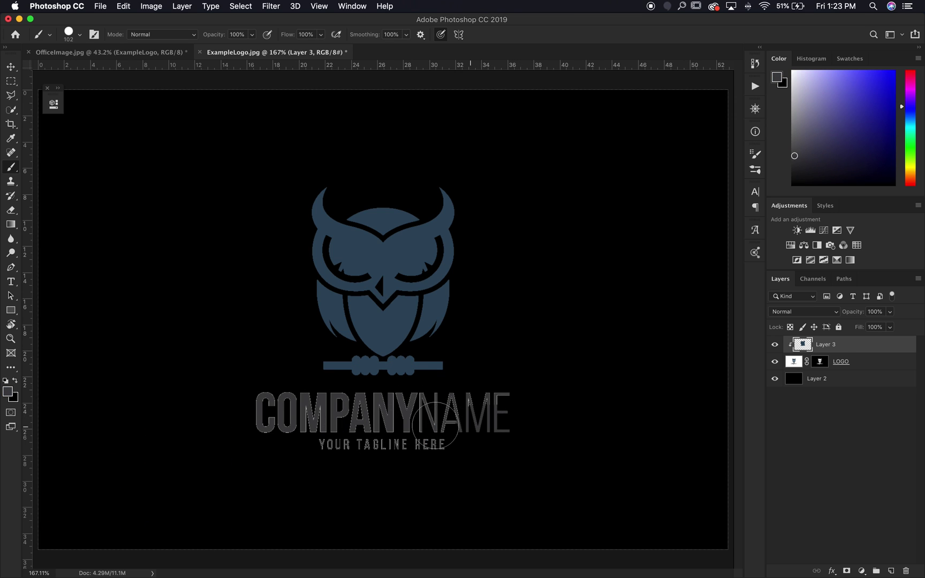
pyautogui.moveTo(232, 423)
pyautogui.mouseDown()
pyautogui.moveTo(256, 404)
pyautogui.moveTo(536, 405)
pyautogui.mouseUp()
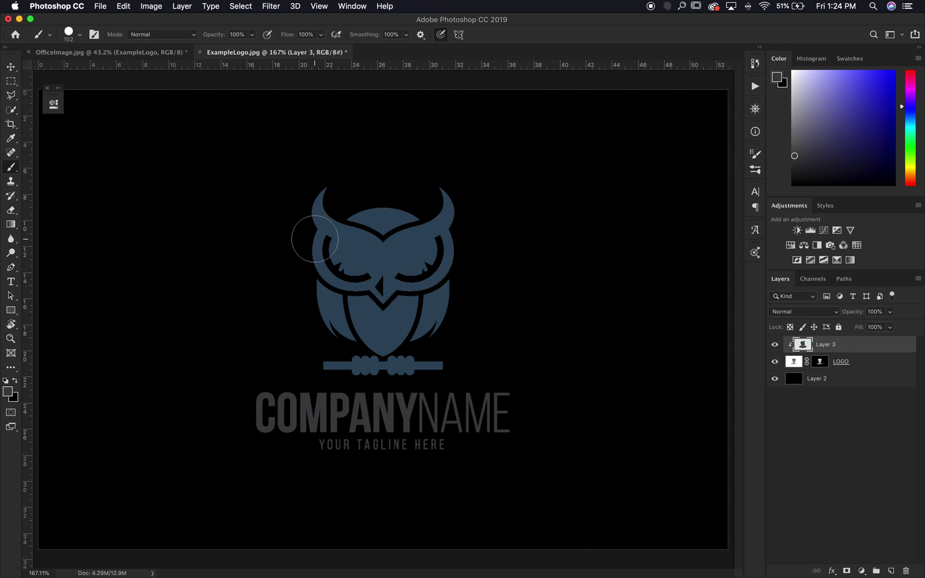
pyautogui.click(830, 381)
# Delete the black Layer 2, merge Layer 3 with LOGO, and toggle the merged layer's visibility to check it
pyautogui.press('Delete')
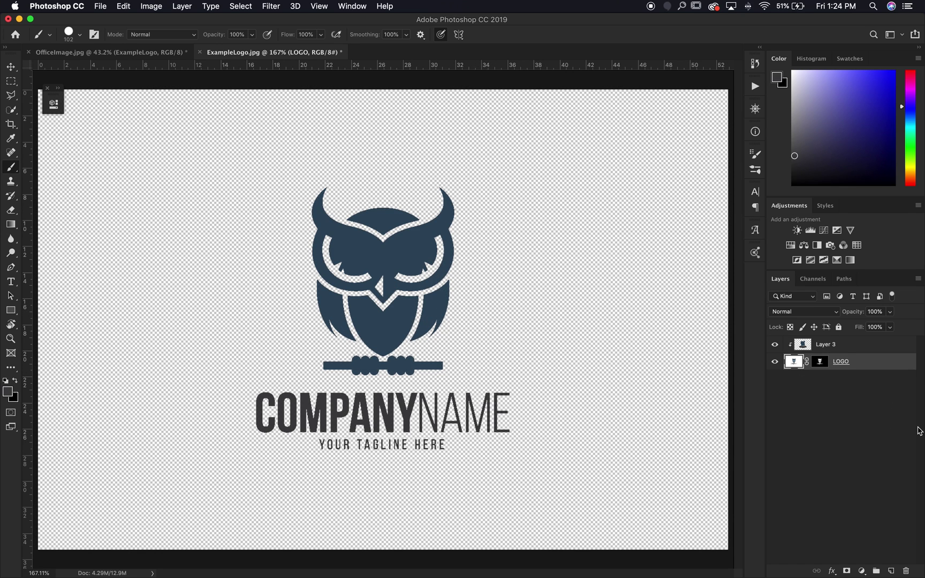
pyautogui.keyDown('shift'); pyautogui.click(851, 351); pyautogui.keyUp('shift')
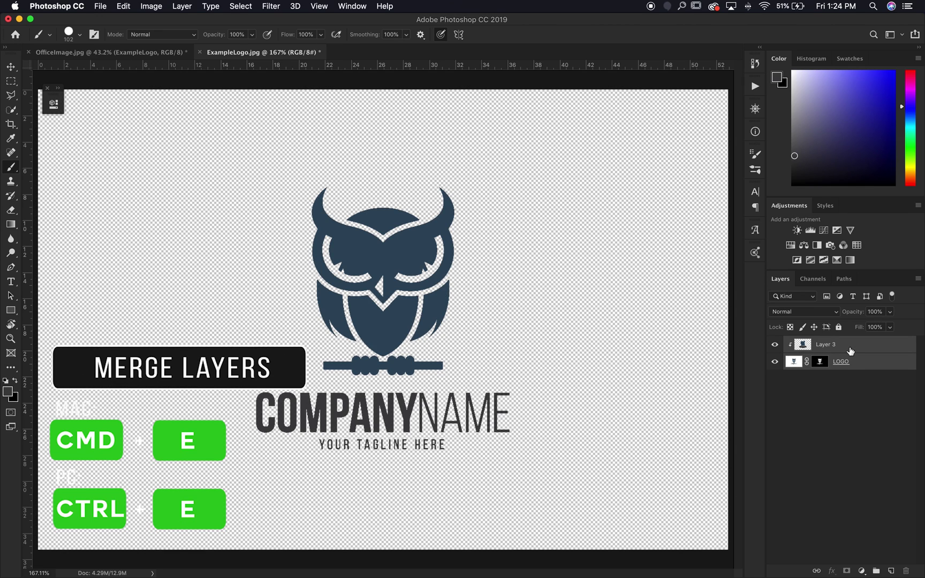
pyautogui.press('super+e')
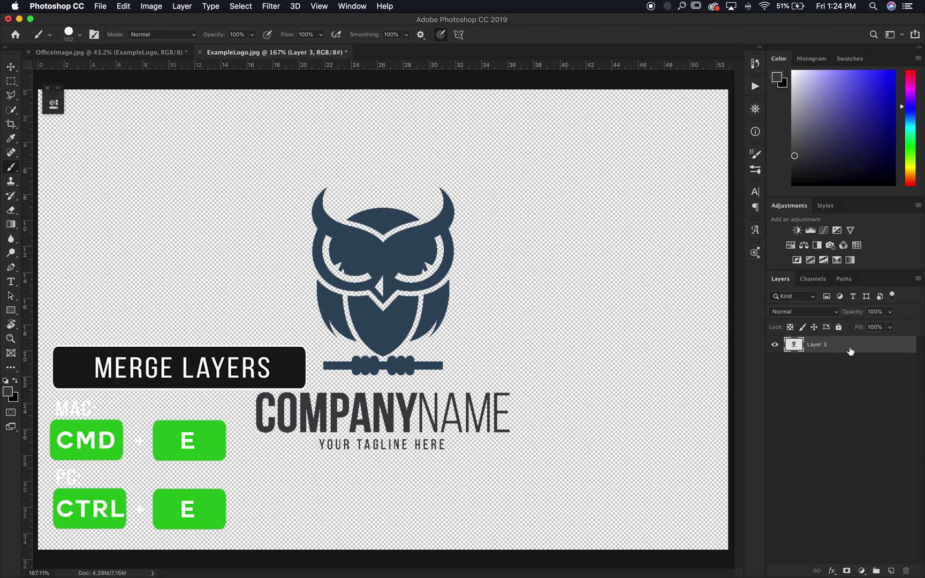
pyautogui.click(775, 345)
pyautogui.click(775, 346)
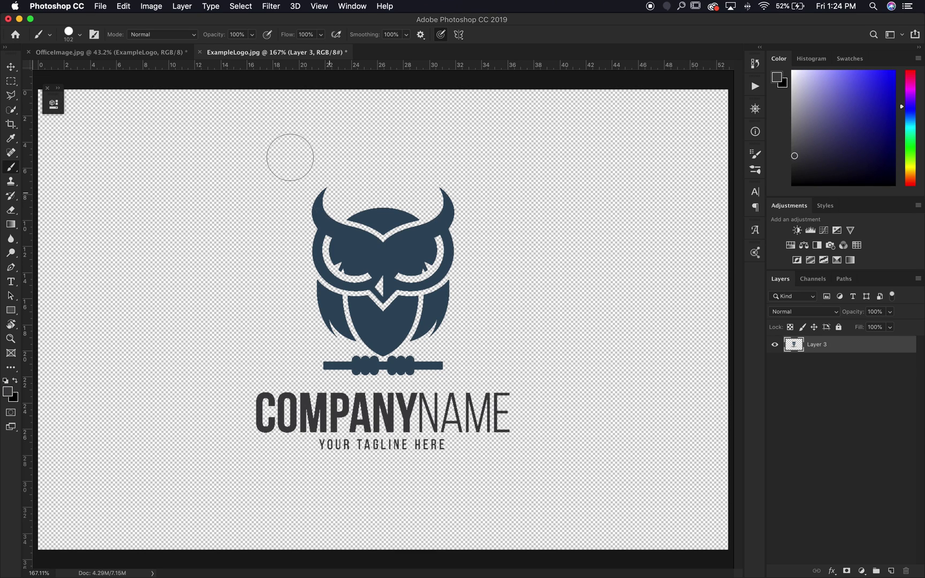
# Save the merged logo as a PNG copy, ExampleLogo.png, accepting the default PNG options
pyautogui.click(101, 6)
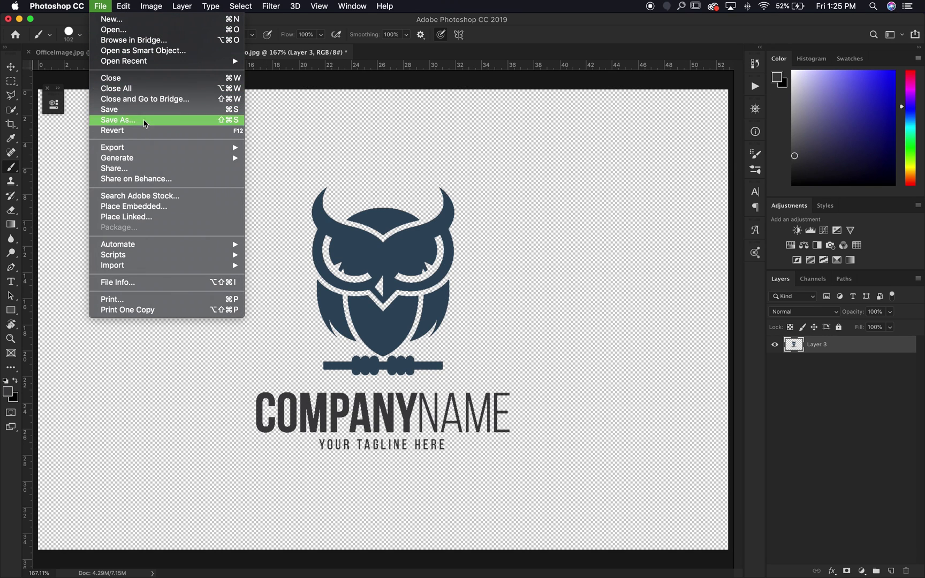
pyautogui.click(144, 122)
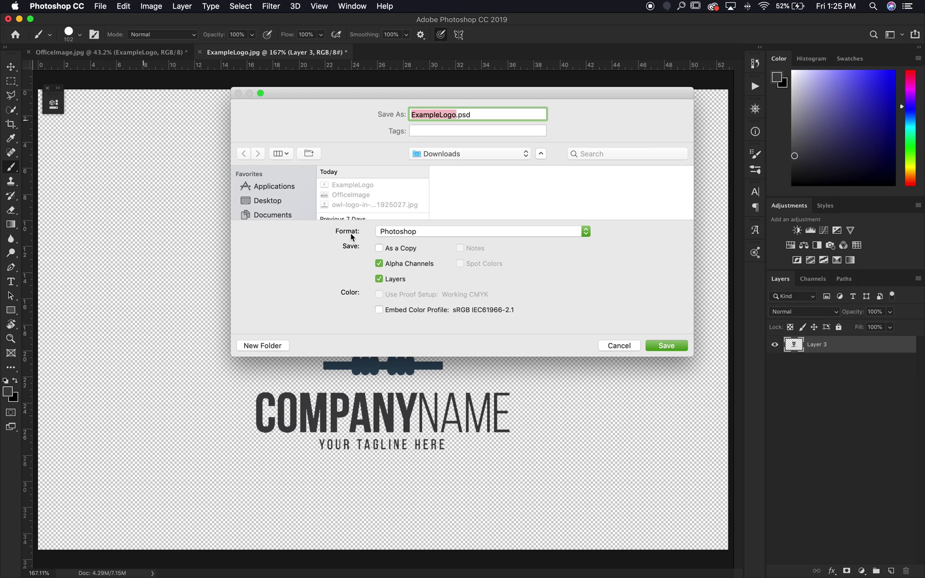
pyautogui.click(384, 237)
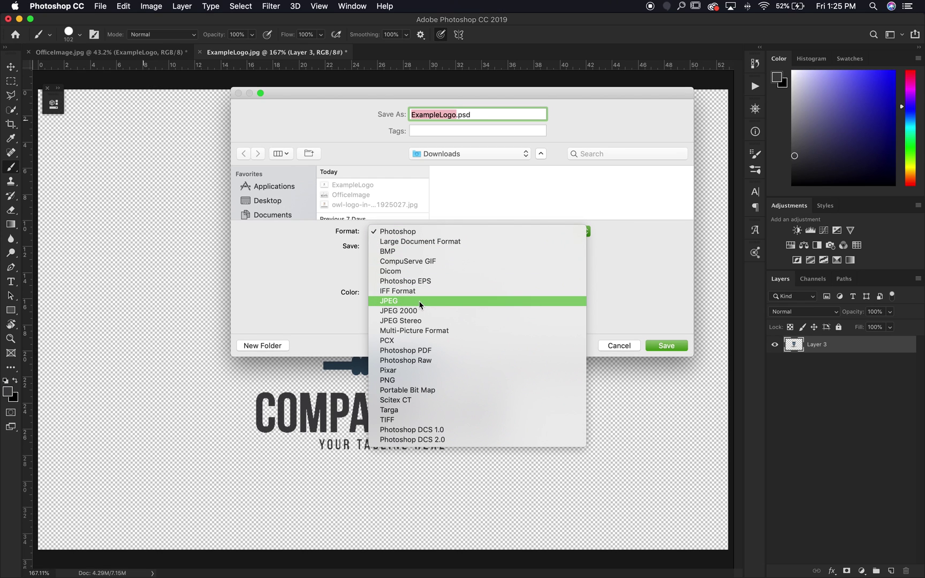
pyautogui.click(402, 381)
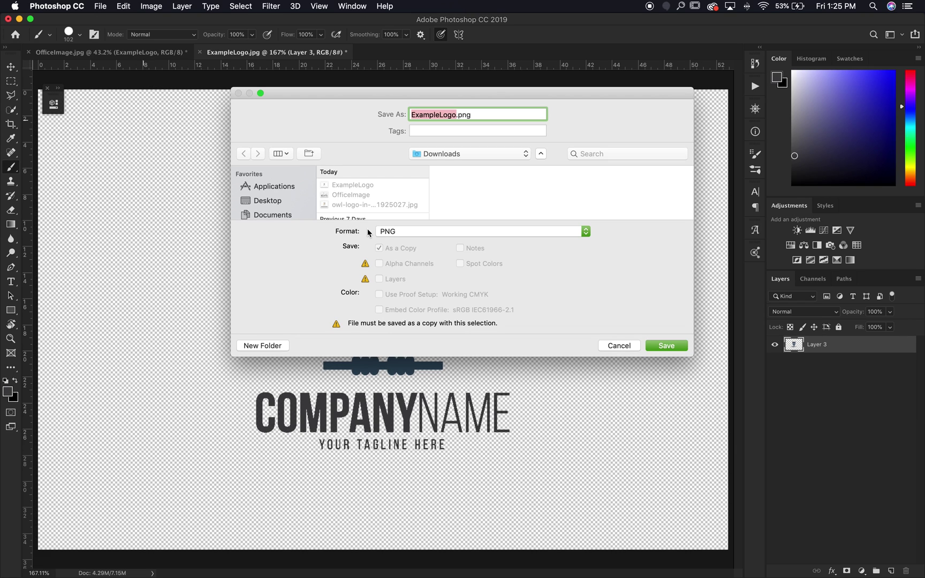
pyautogui.click(668, 346)
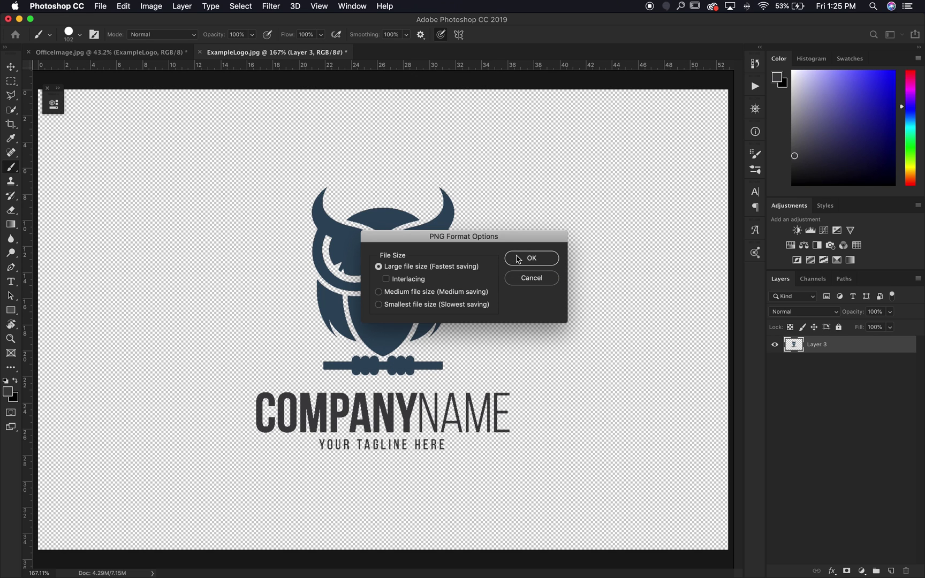
pyautogui.click(521, 258)
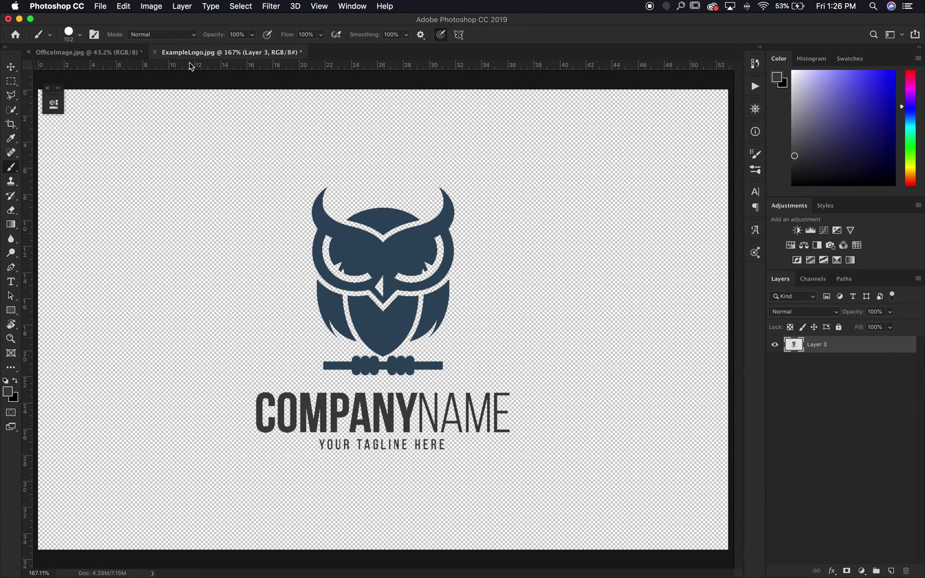
pyautogui.click(96, 56)
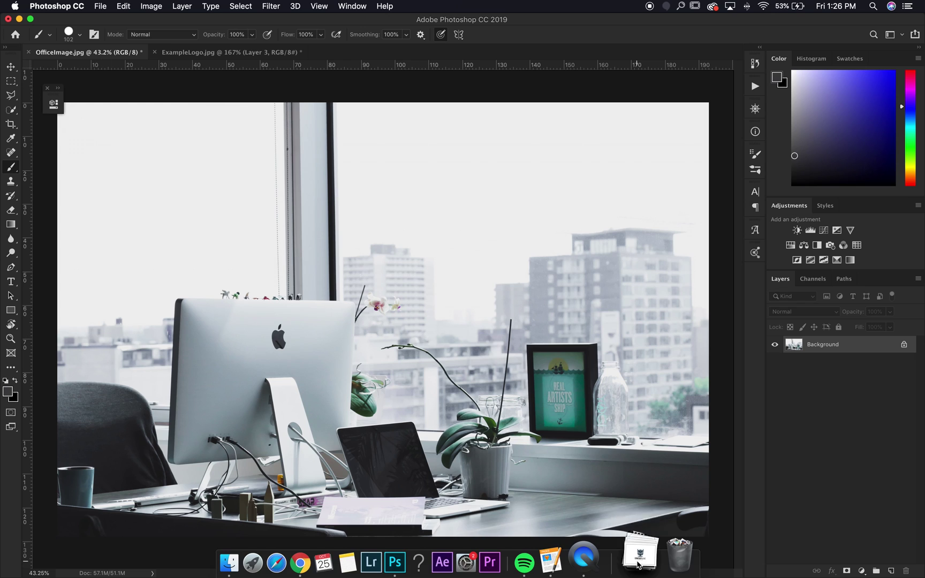
# Place the white-boxed ExampleLogo onto the office photo and move it up over the window
pyautogui.click(639, 562)
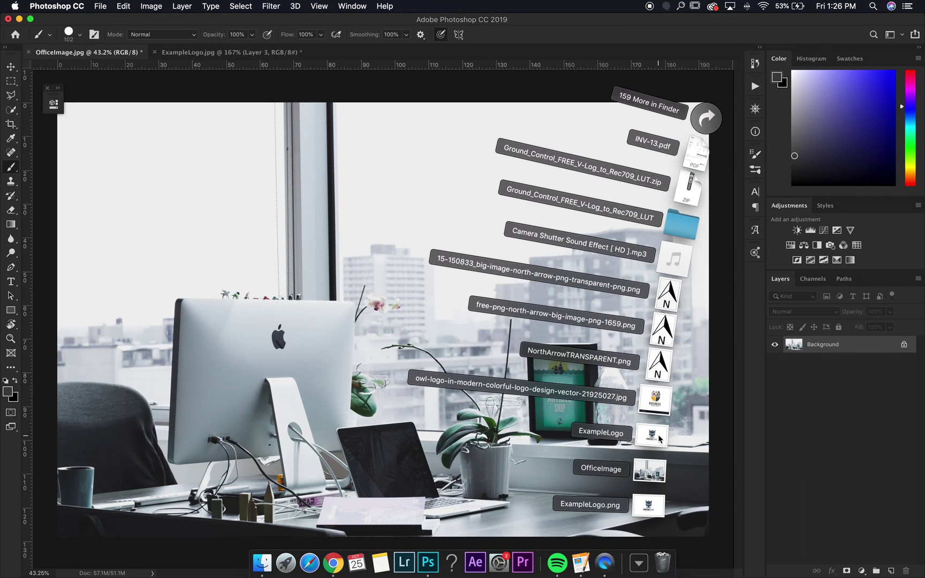
pyautogui.moveTo(660, 440); pyautogui.dragTo(441, 257)
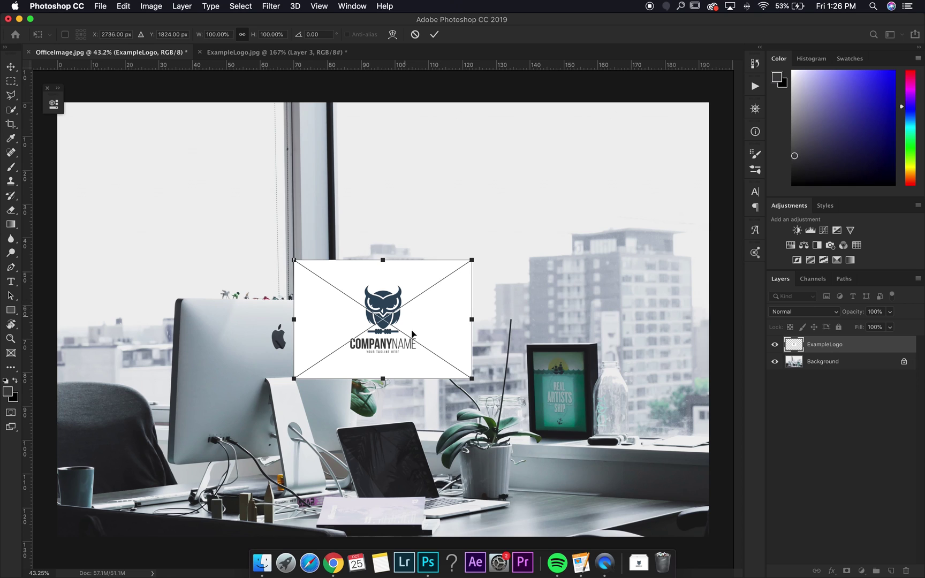
pyautogui.moveTo(411, 333); pyautogui.dragTo(426, 208)
pyautogui.click(437, 35)
pyautogui.press('b')
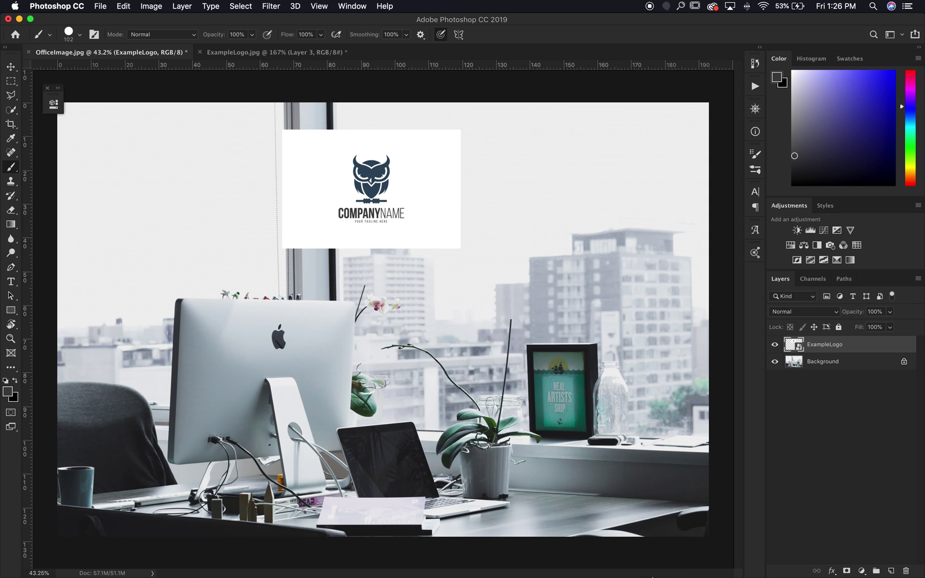
# Place the transparent ExampleLogo.png to the right of the first logo
pyautogui.click(639, 562)
pyautogui.moveTo(650, 512); pyautogui.dragTo(639, 184)
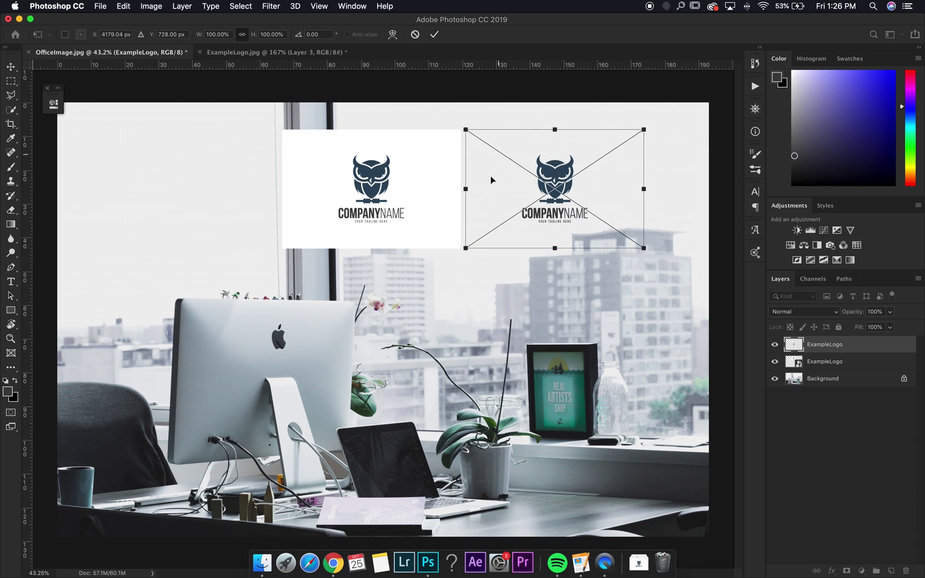
pyautogui.click(257, 52)
pyautogui.click(109, 52)
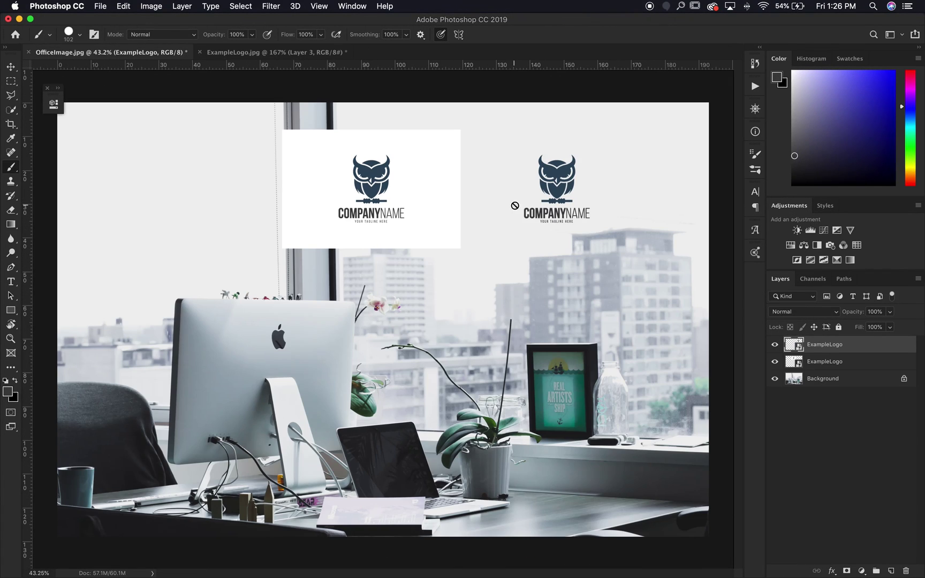